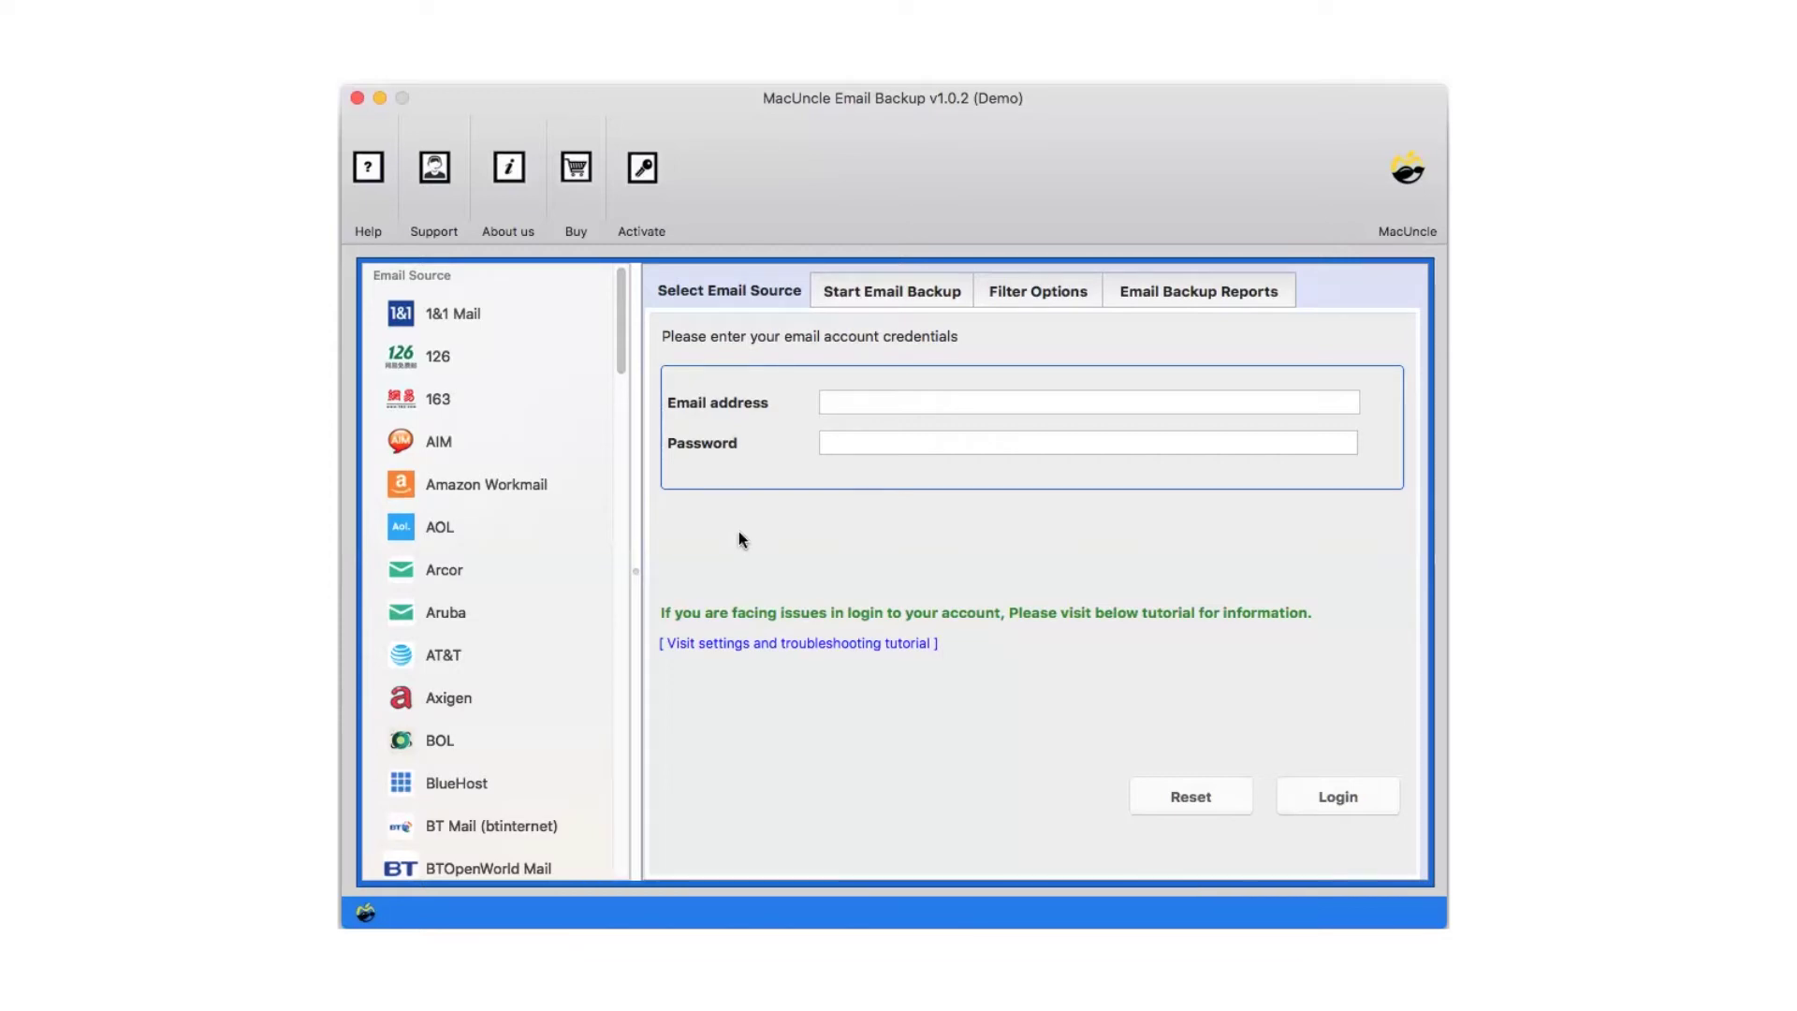
Choose BlueHost as the email source and log in with the account's email address and password
left_click_drag(619, 351, 620, 412)
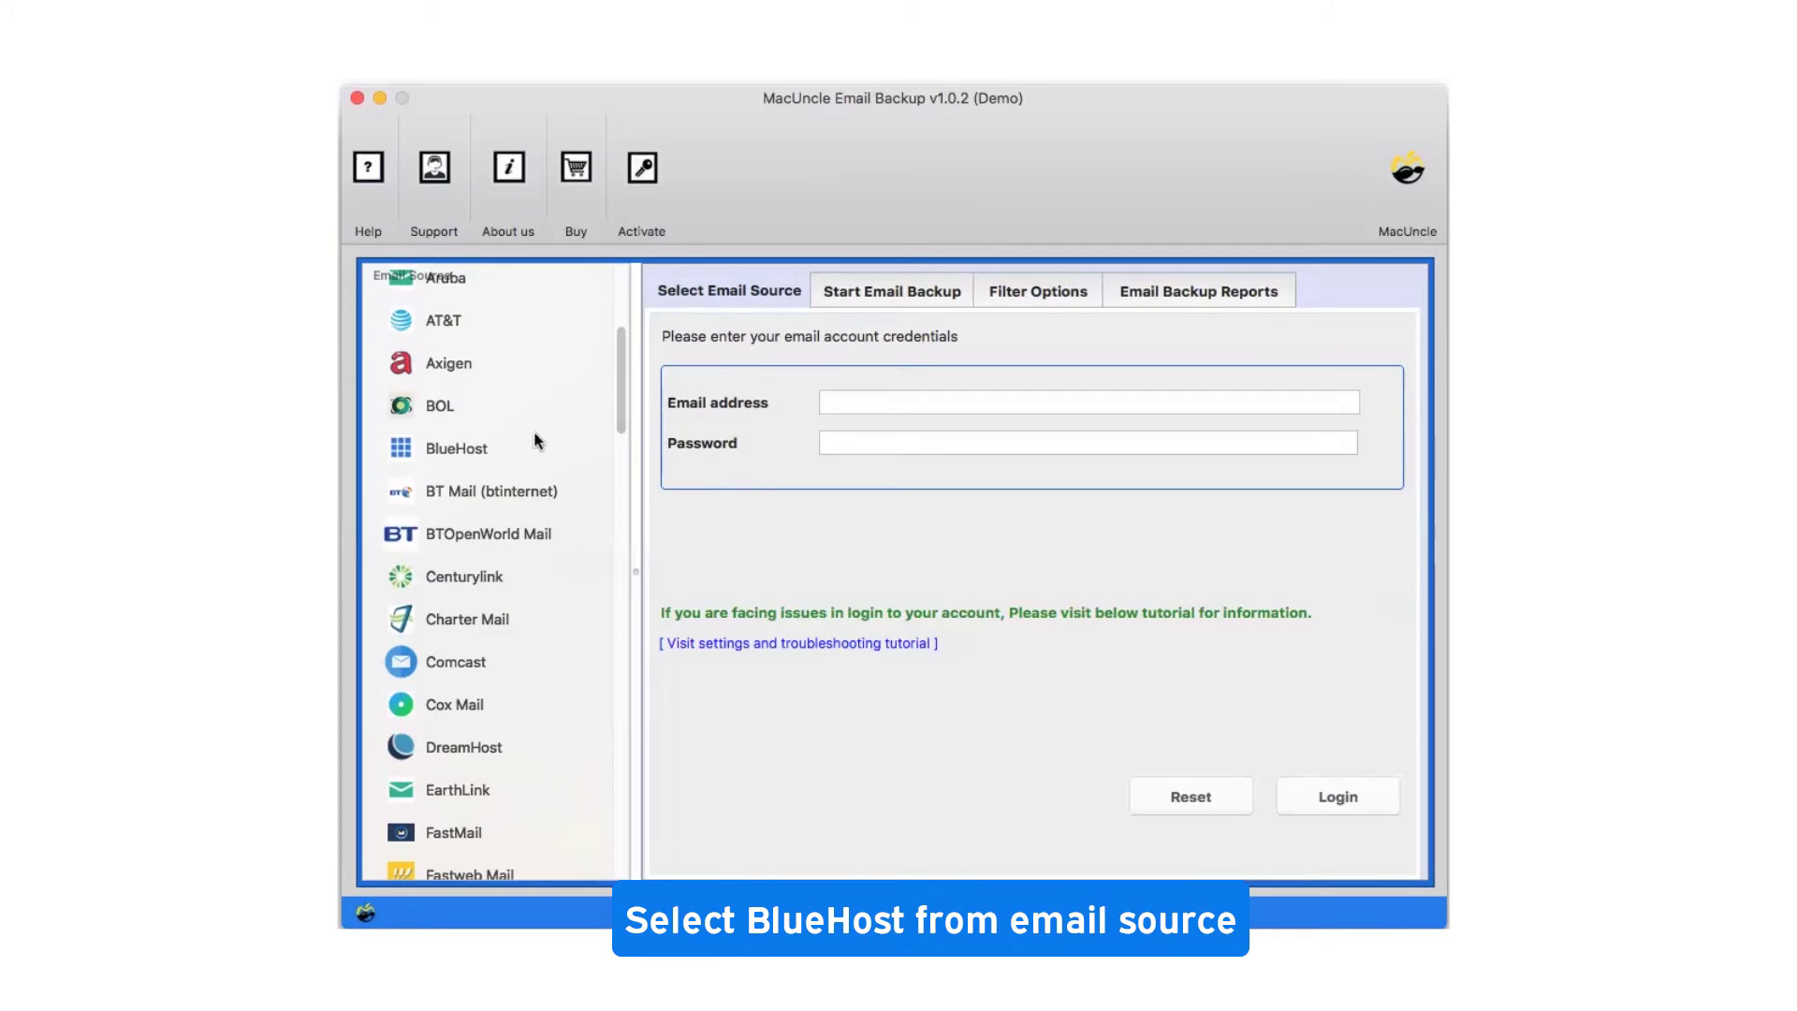
left_click(481, 438)
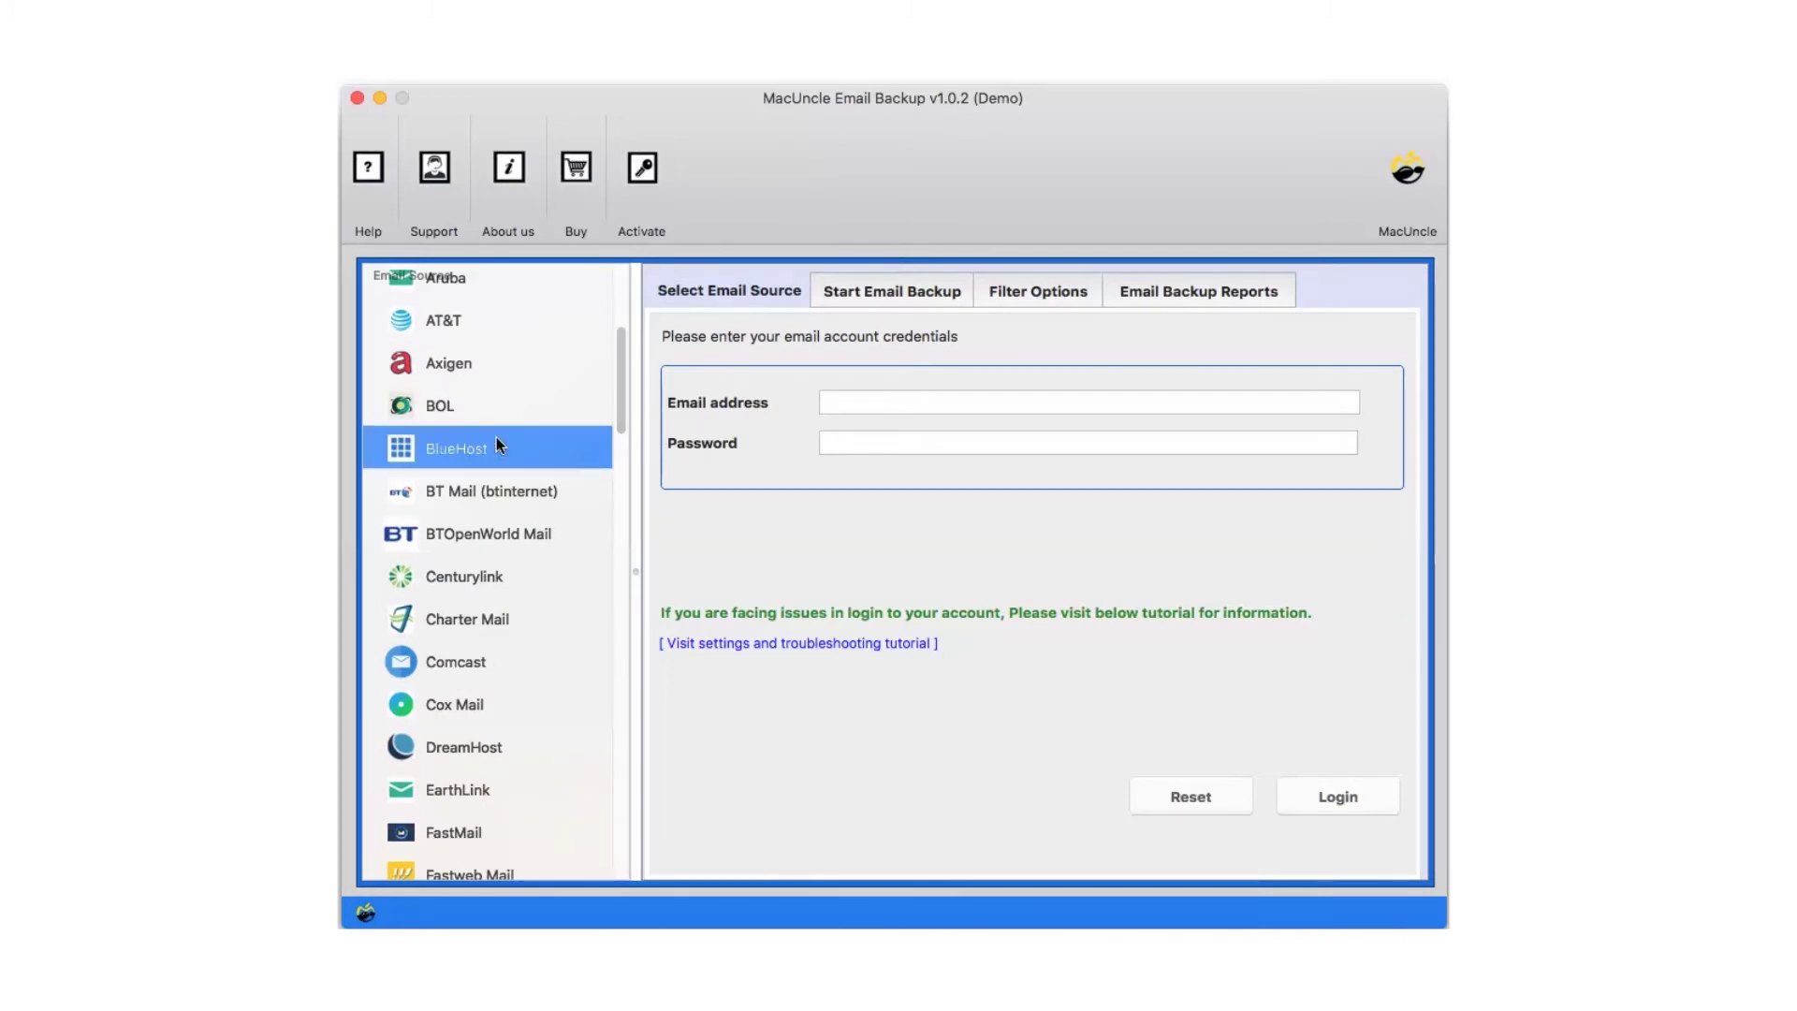
left_click(837, 397)
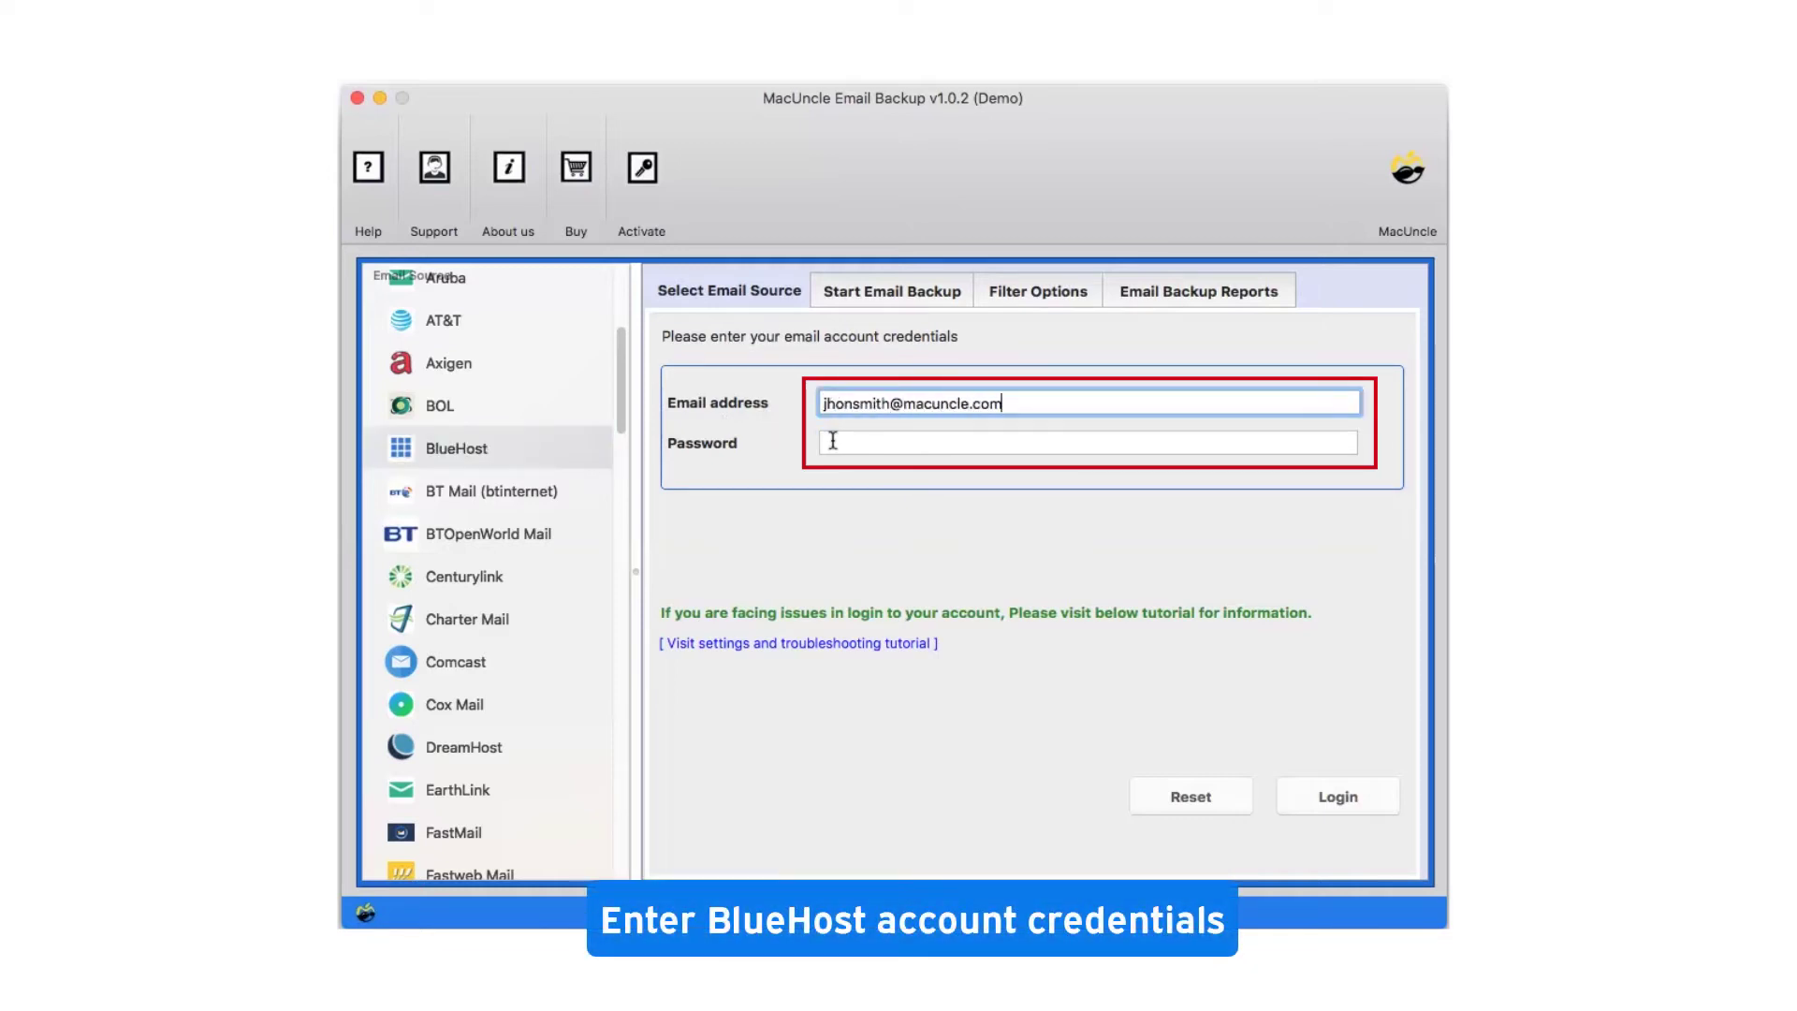
left_click(833, 440)
type("••••••••••••••••")
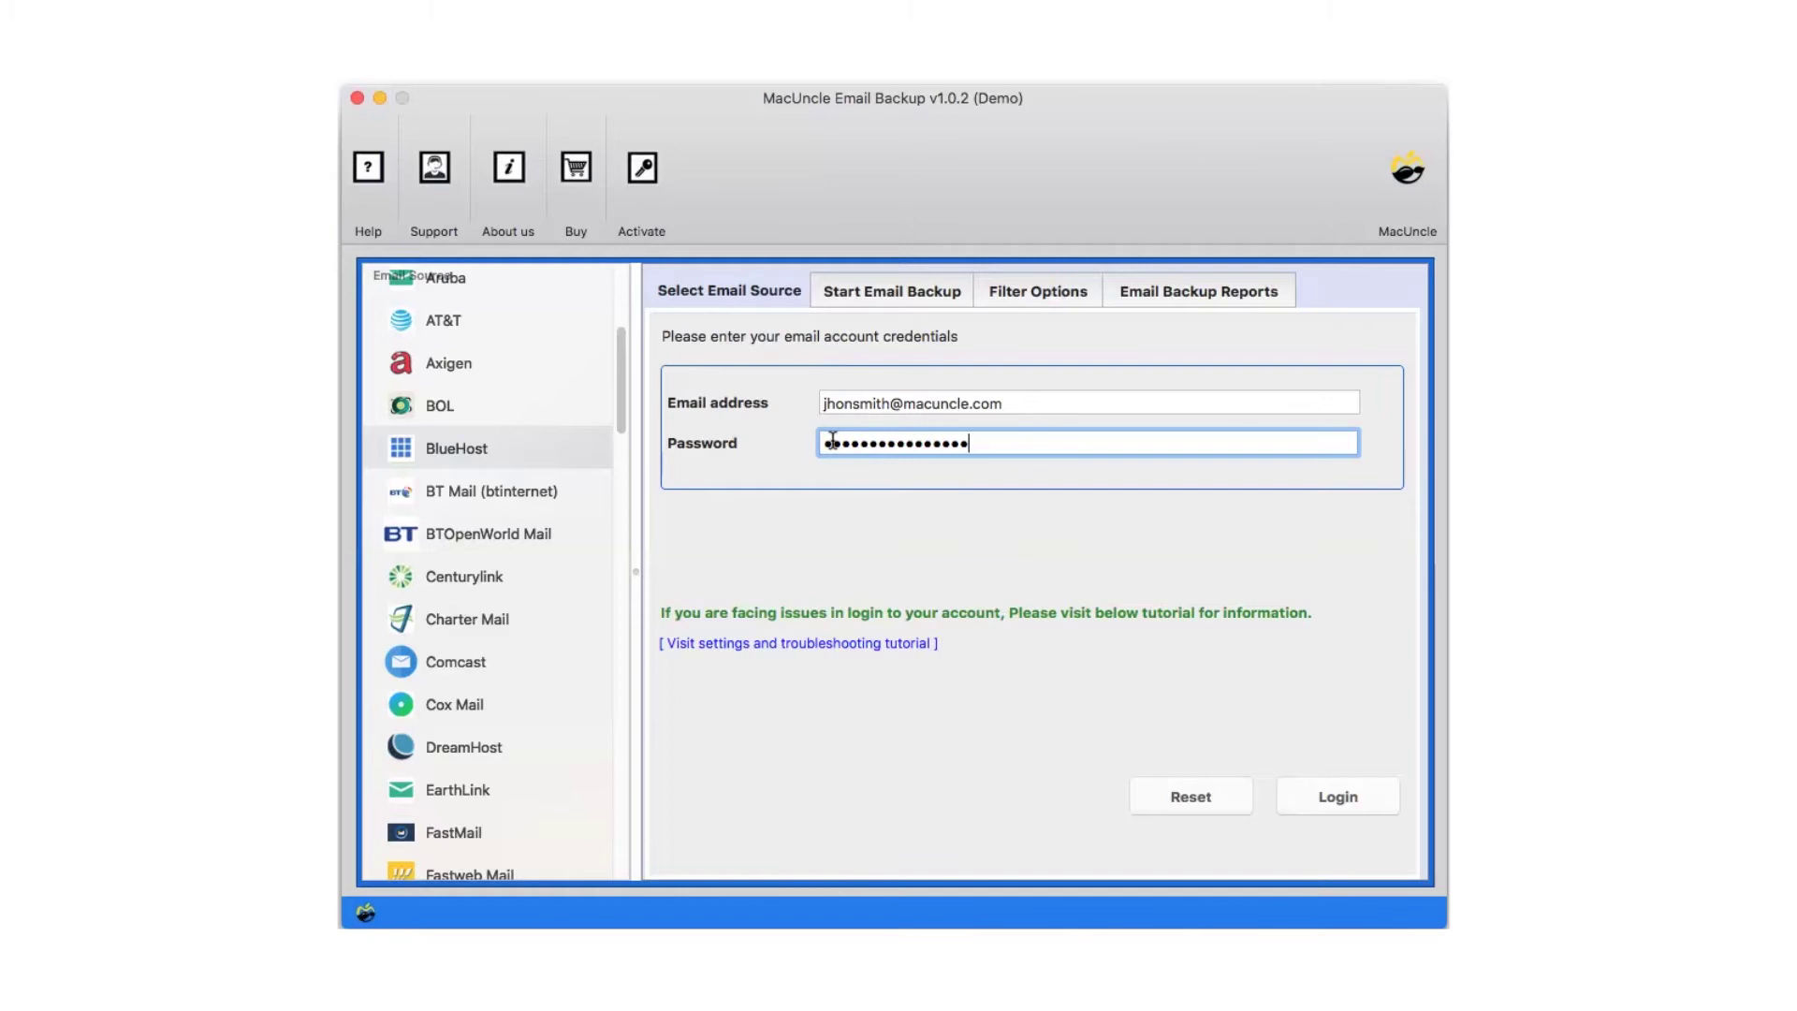
left_click(1340, 786)
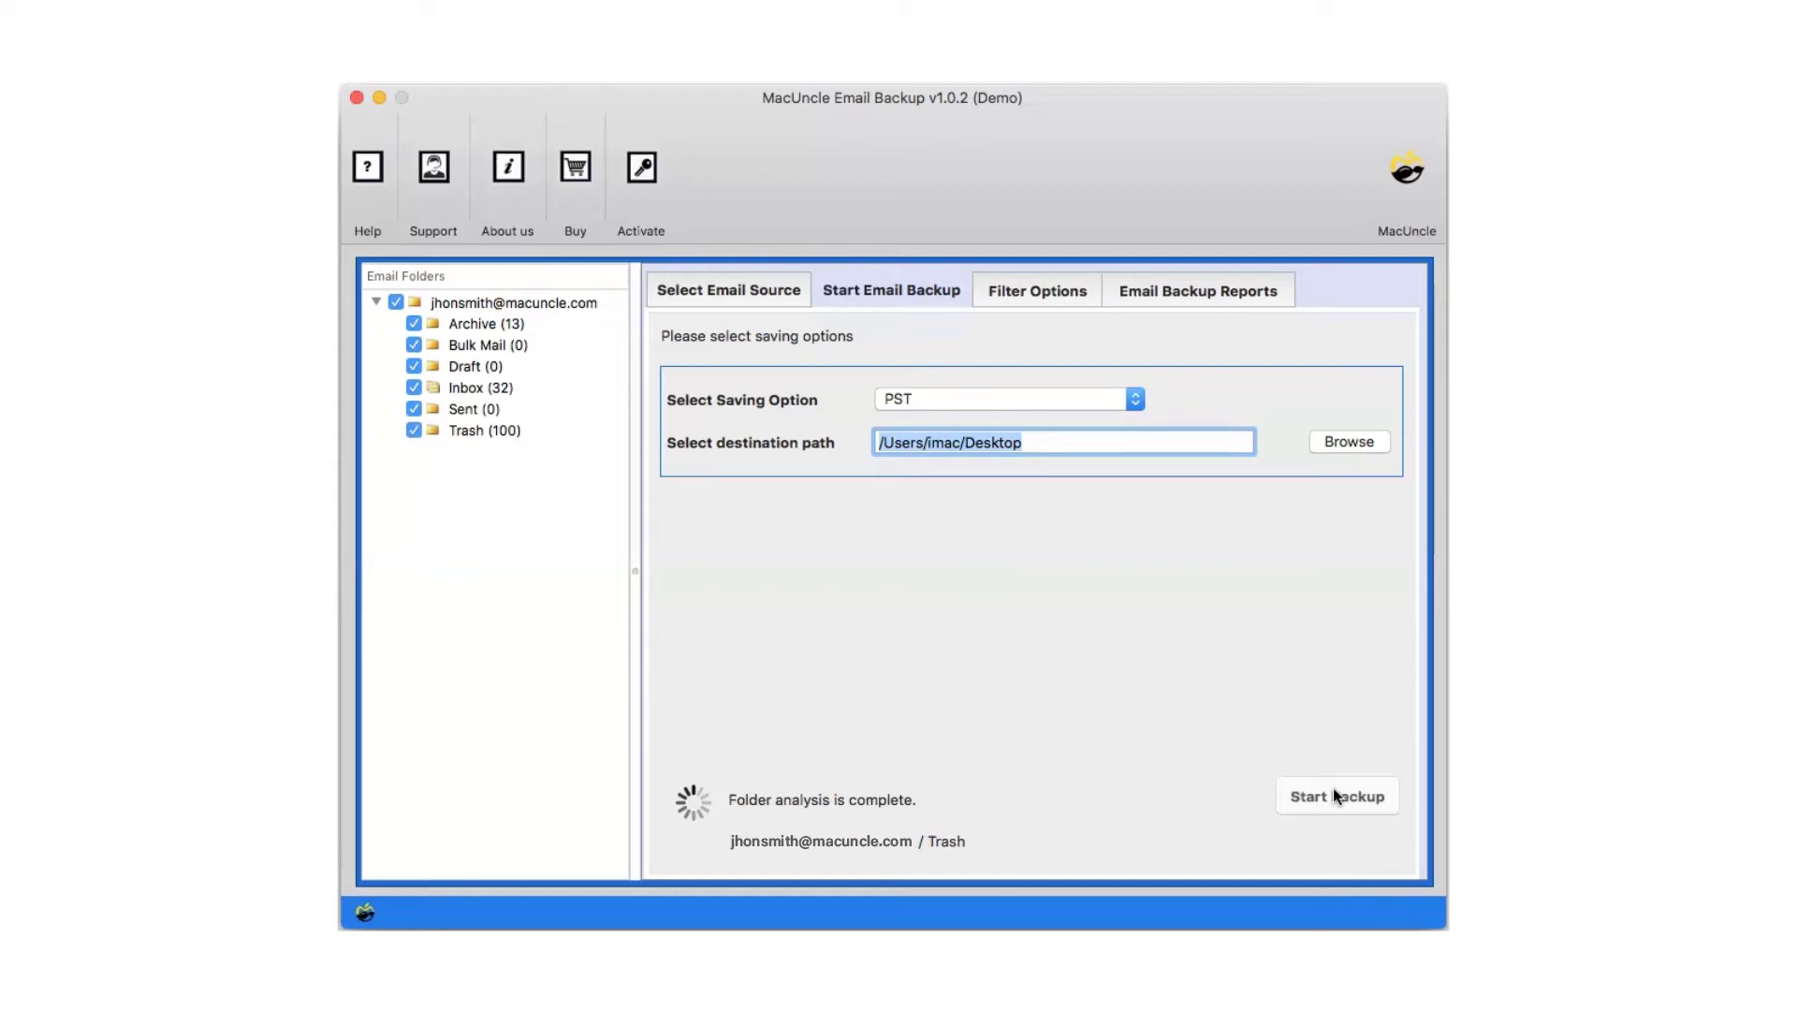
Untick all folders, select only Archive, Inbox and Trash, and show the saving formats
left_click(396, 302)
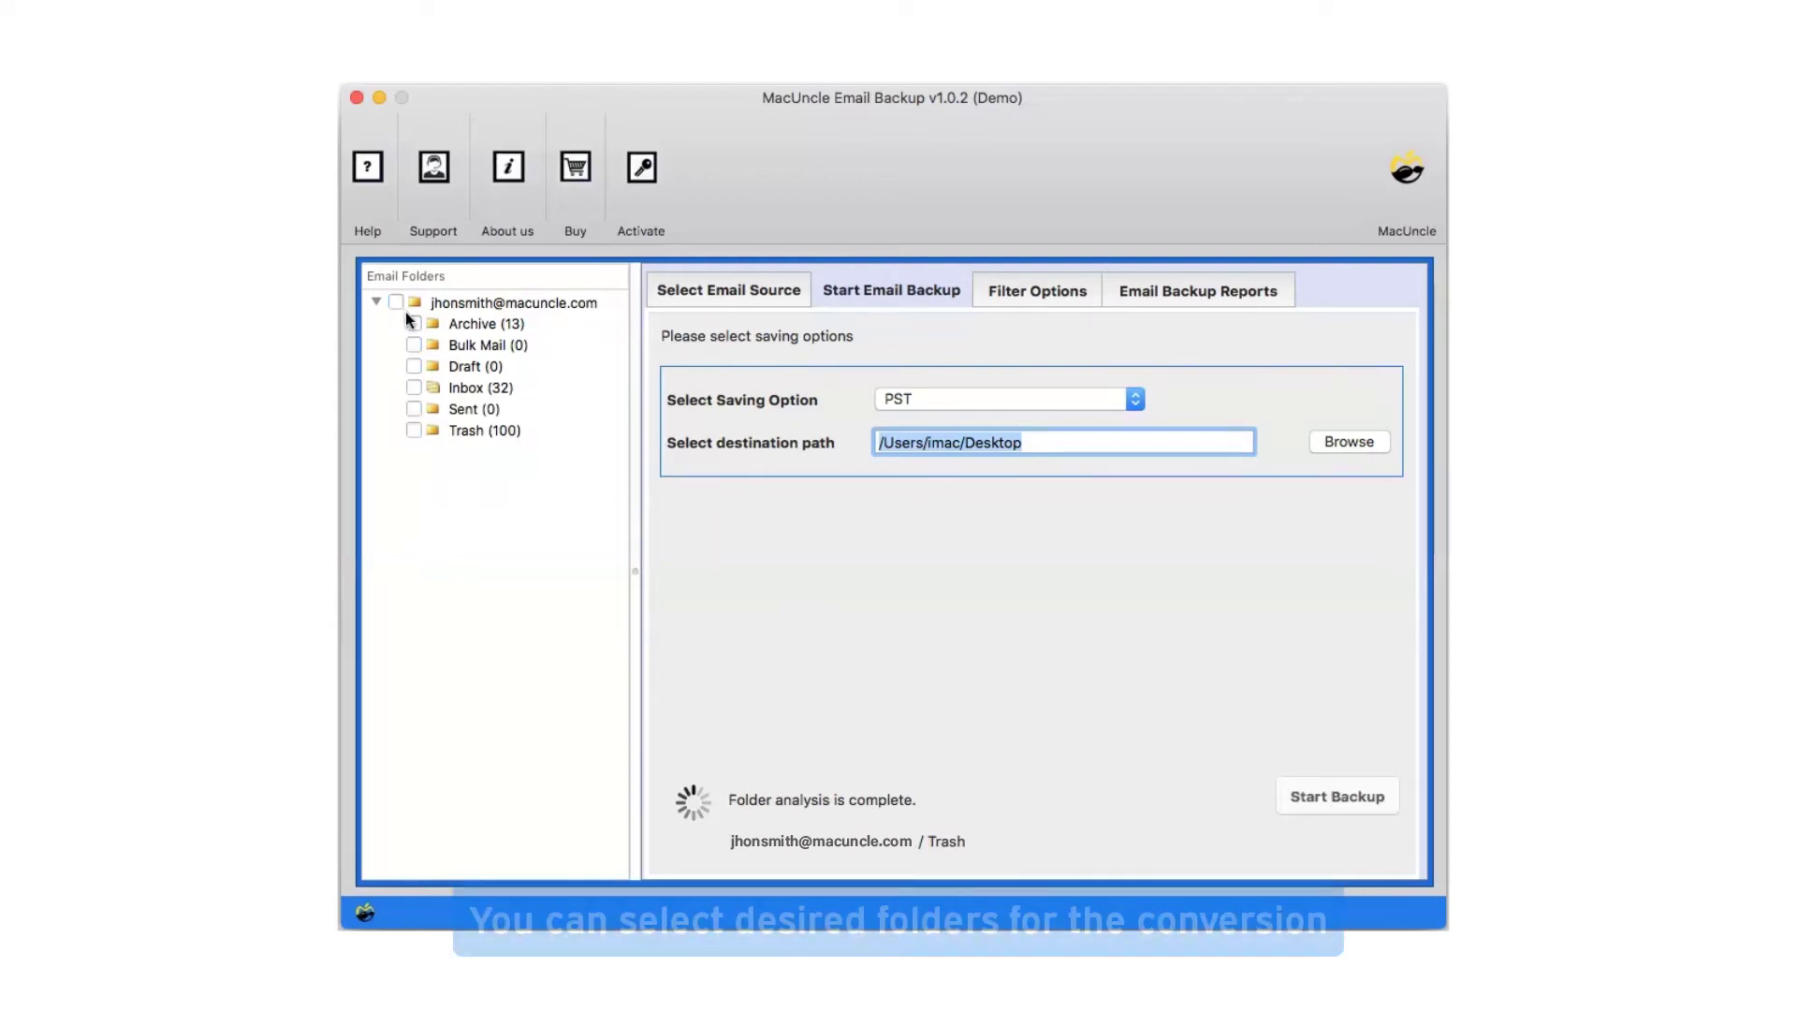
left_click(413, 324)
left_click(413, 386)
left_click(412, 431)
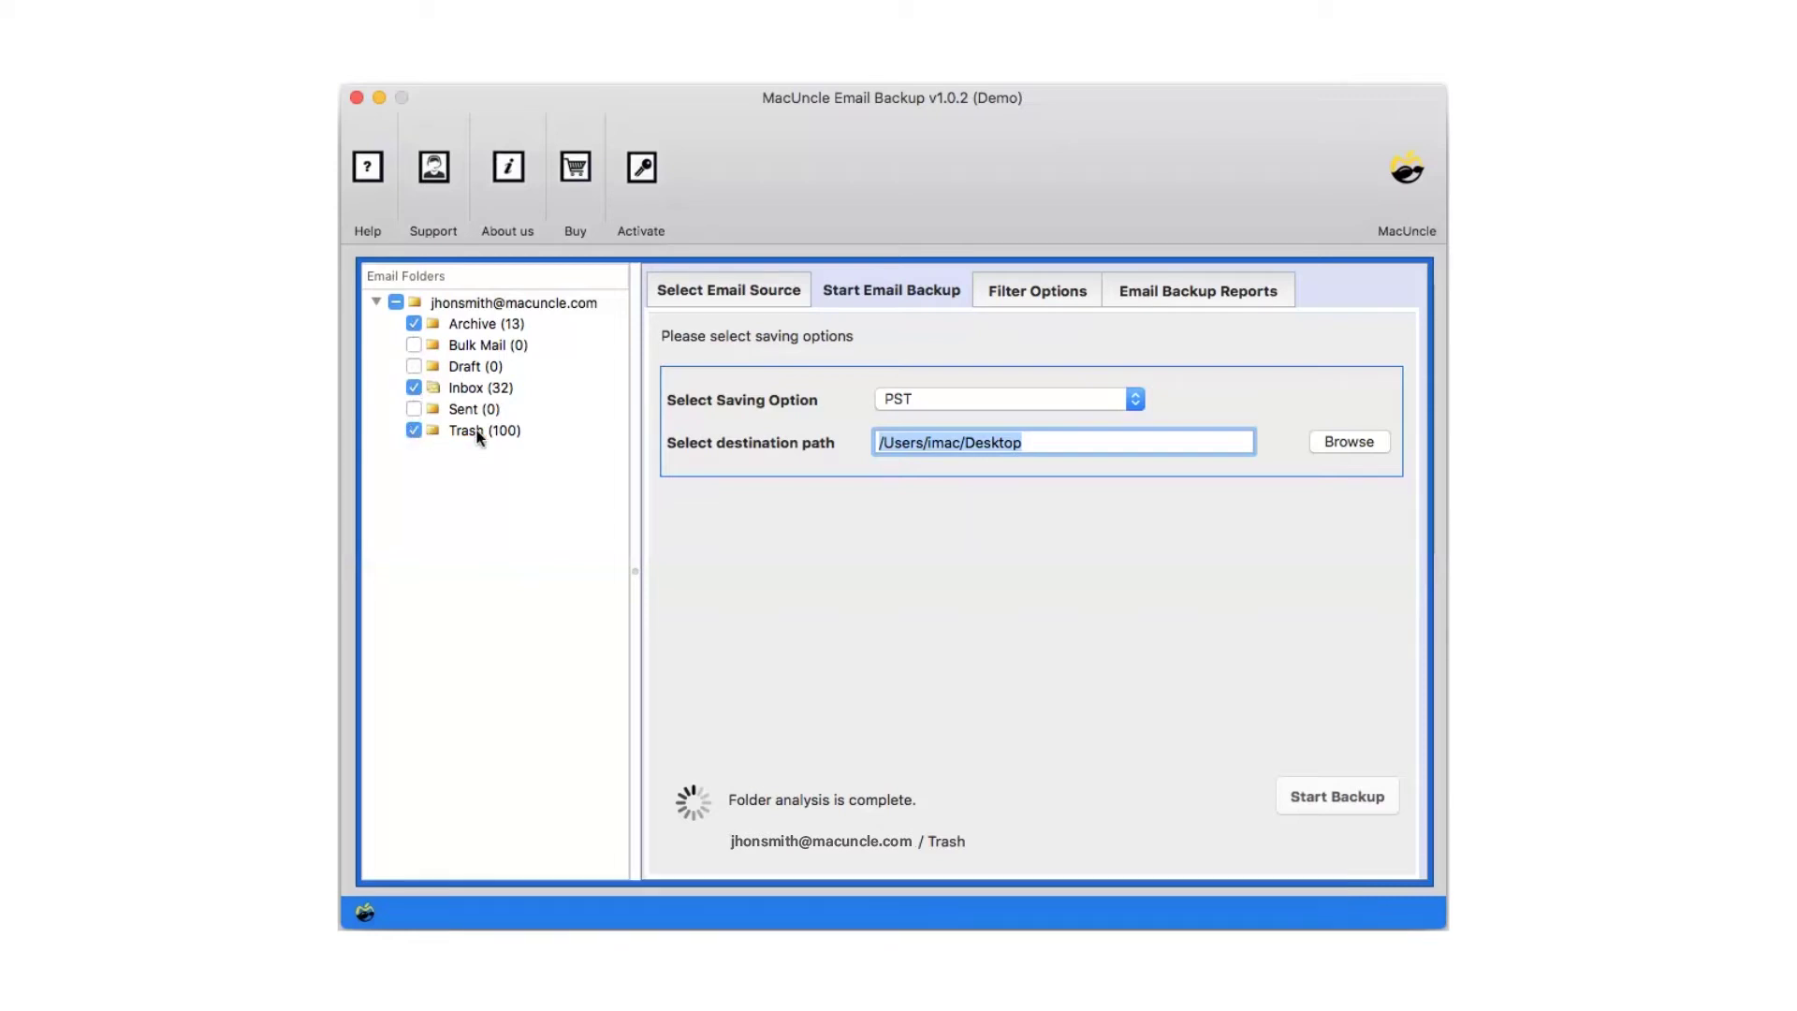
left_click(1136, 399)
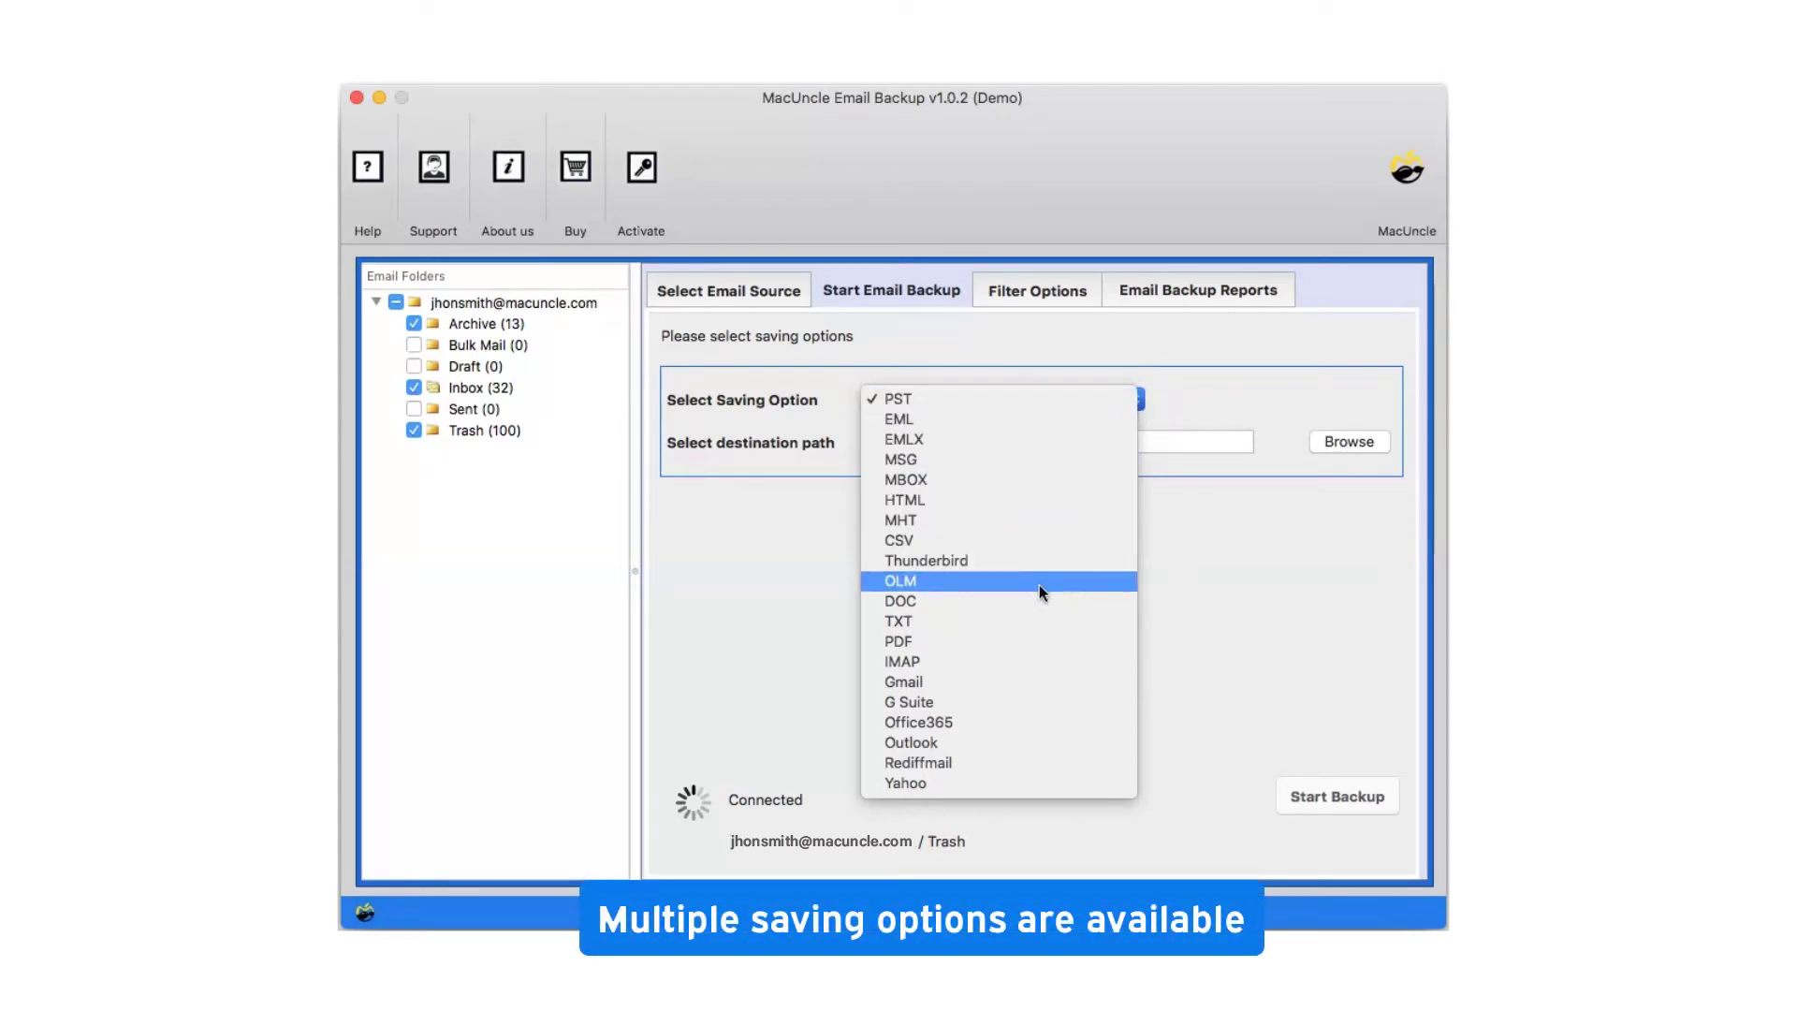
Pick Yahoo as the destination and fill in the Yahoo account's email and app password
left_click(997, 784)
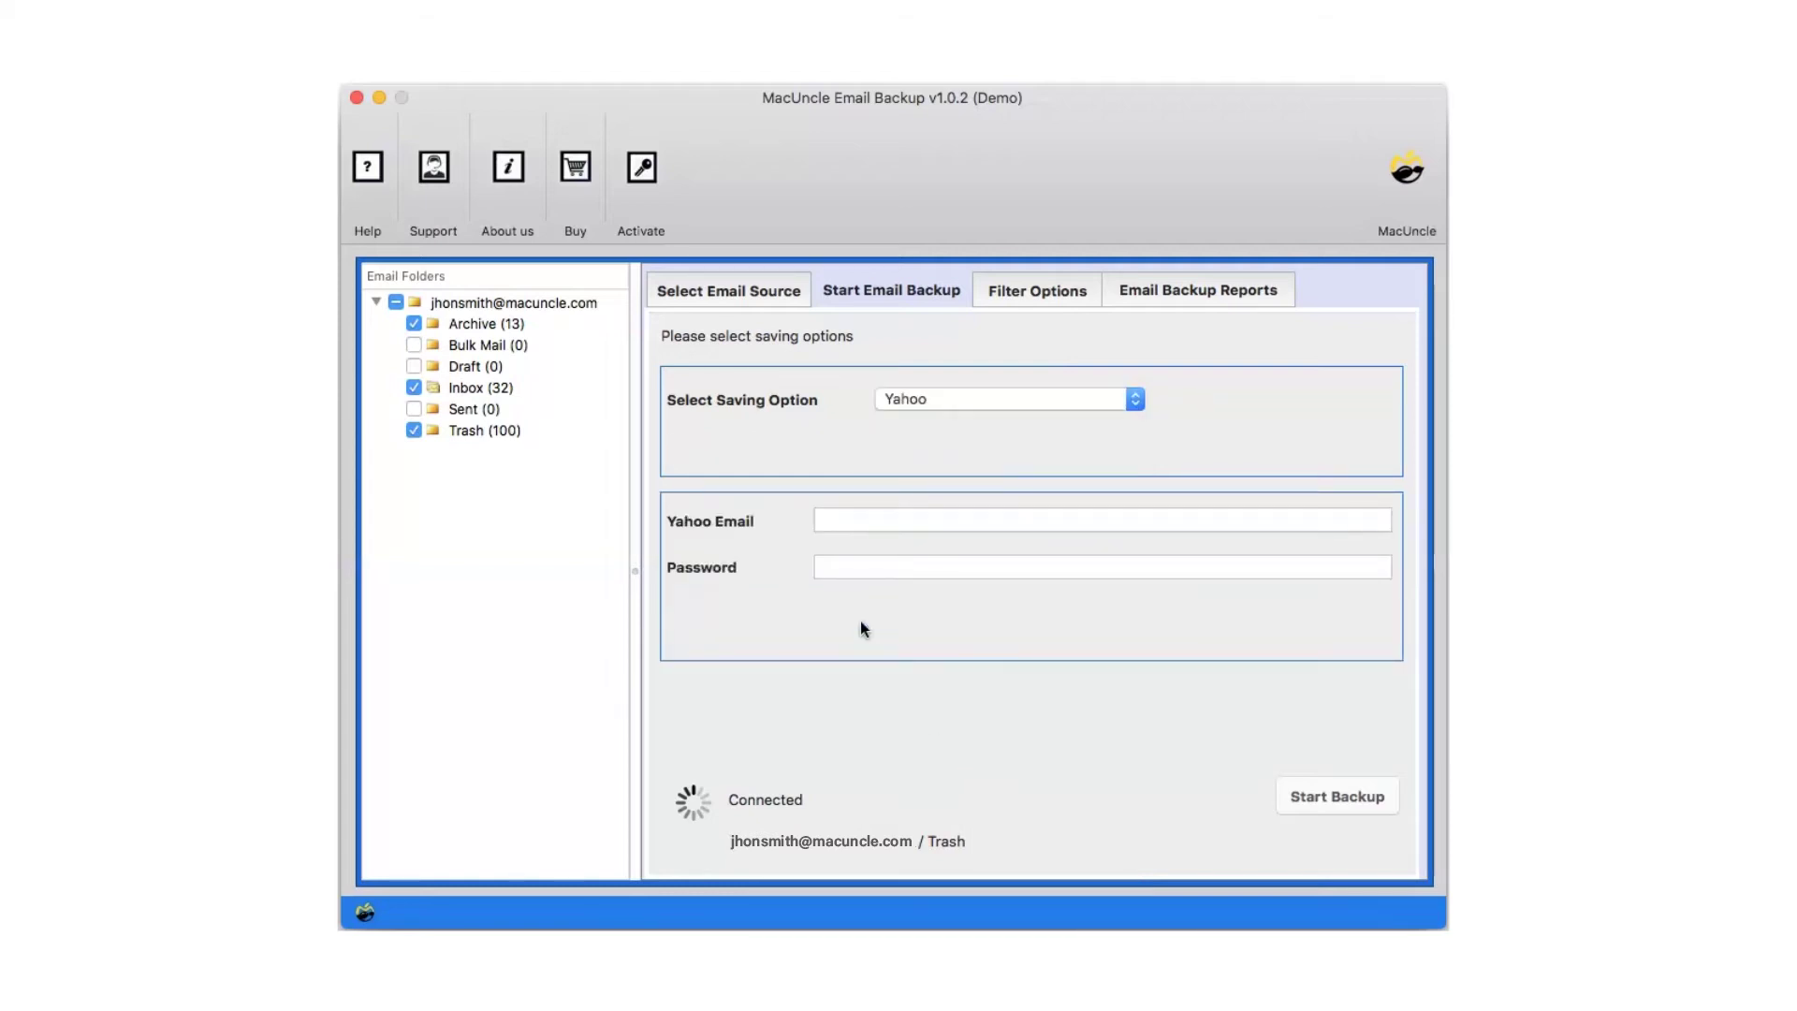
left_click(824, 521)
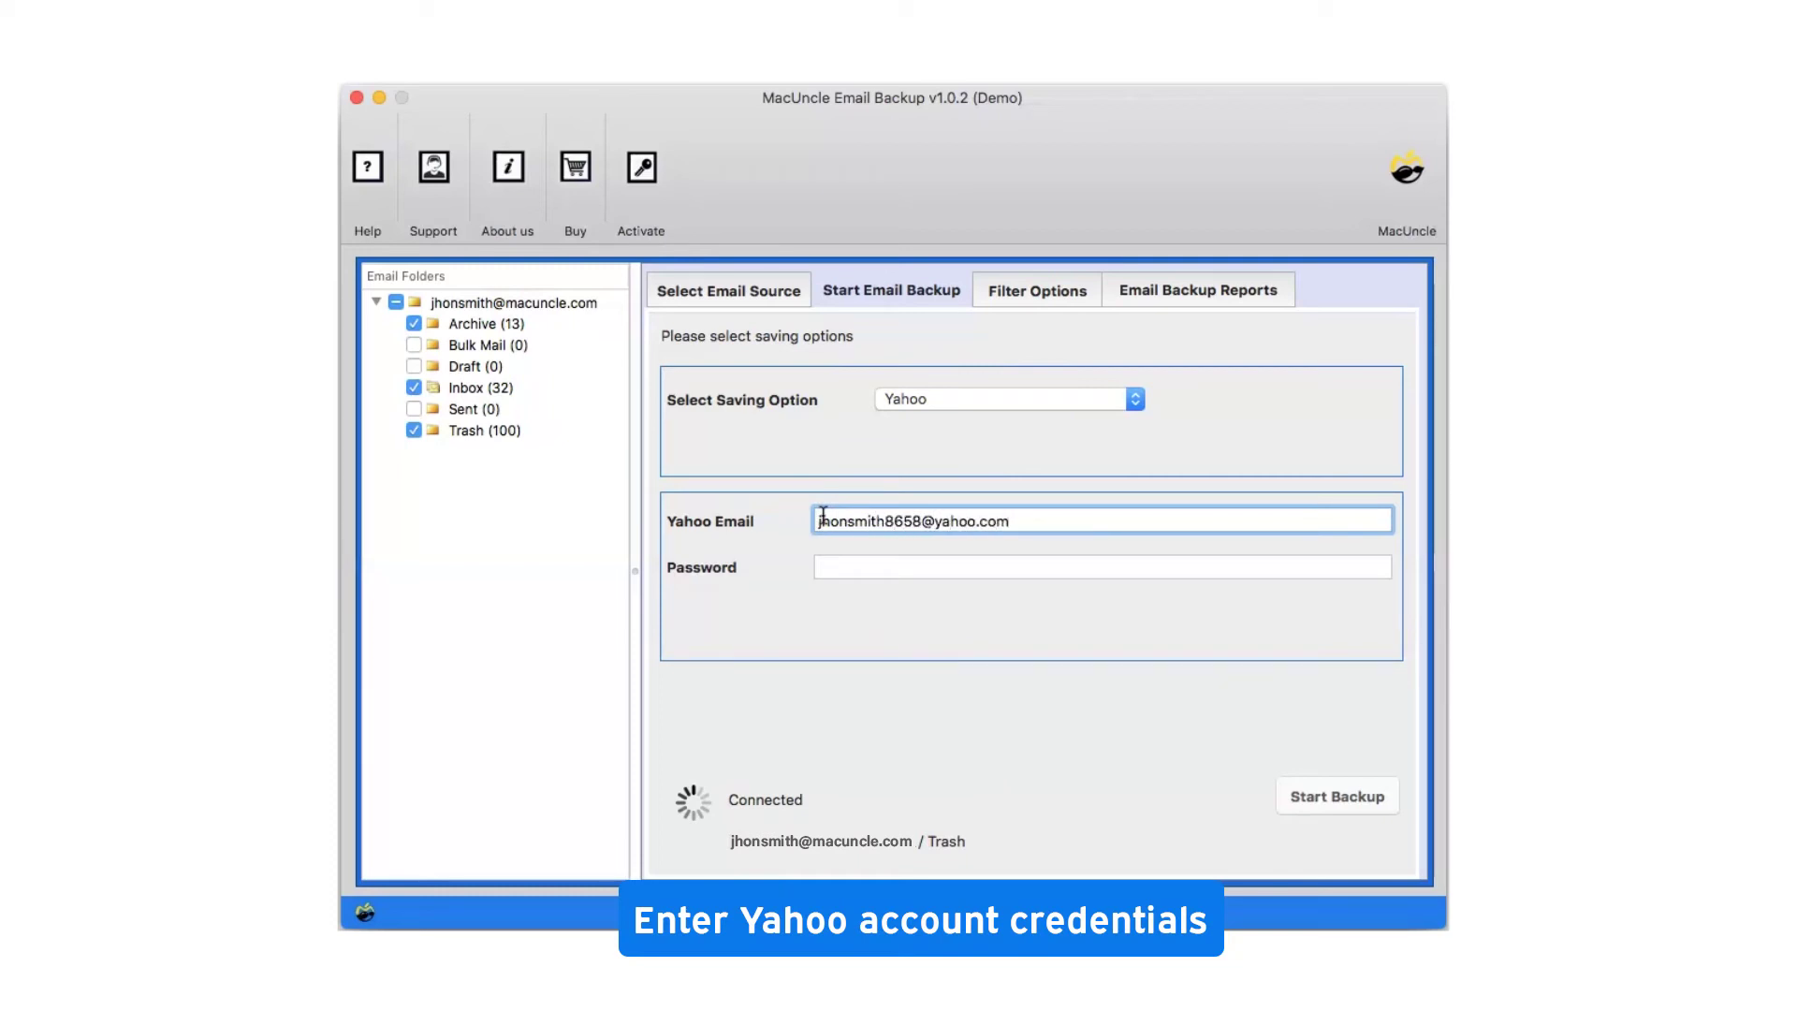
left_click(829, 565)
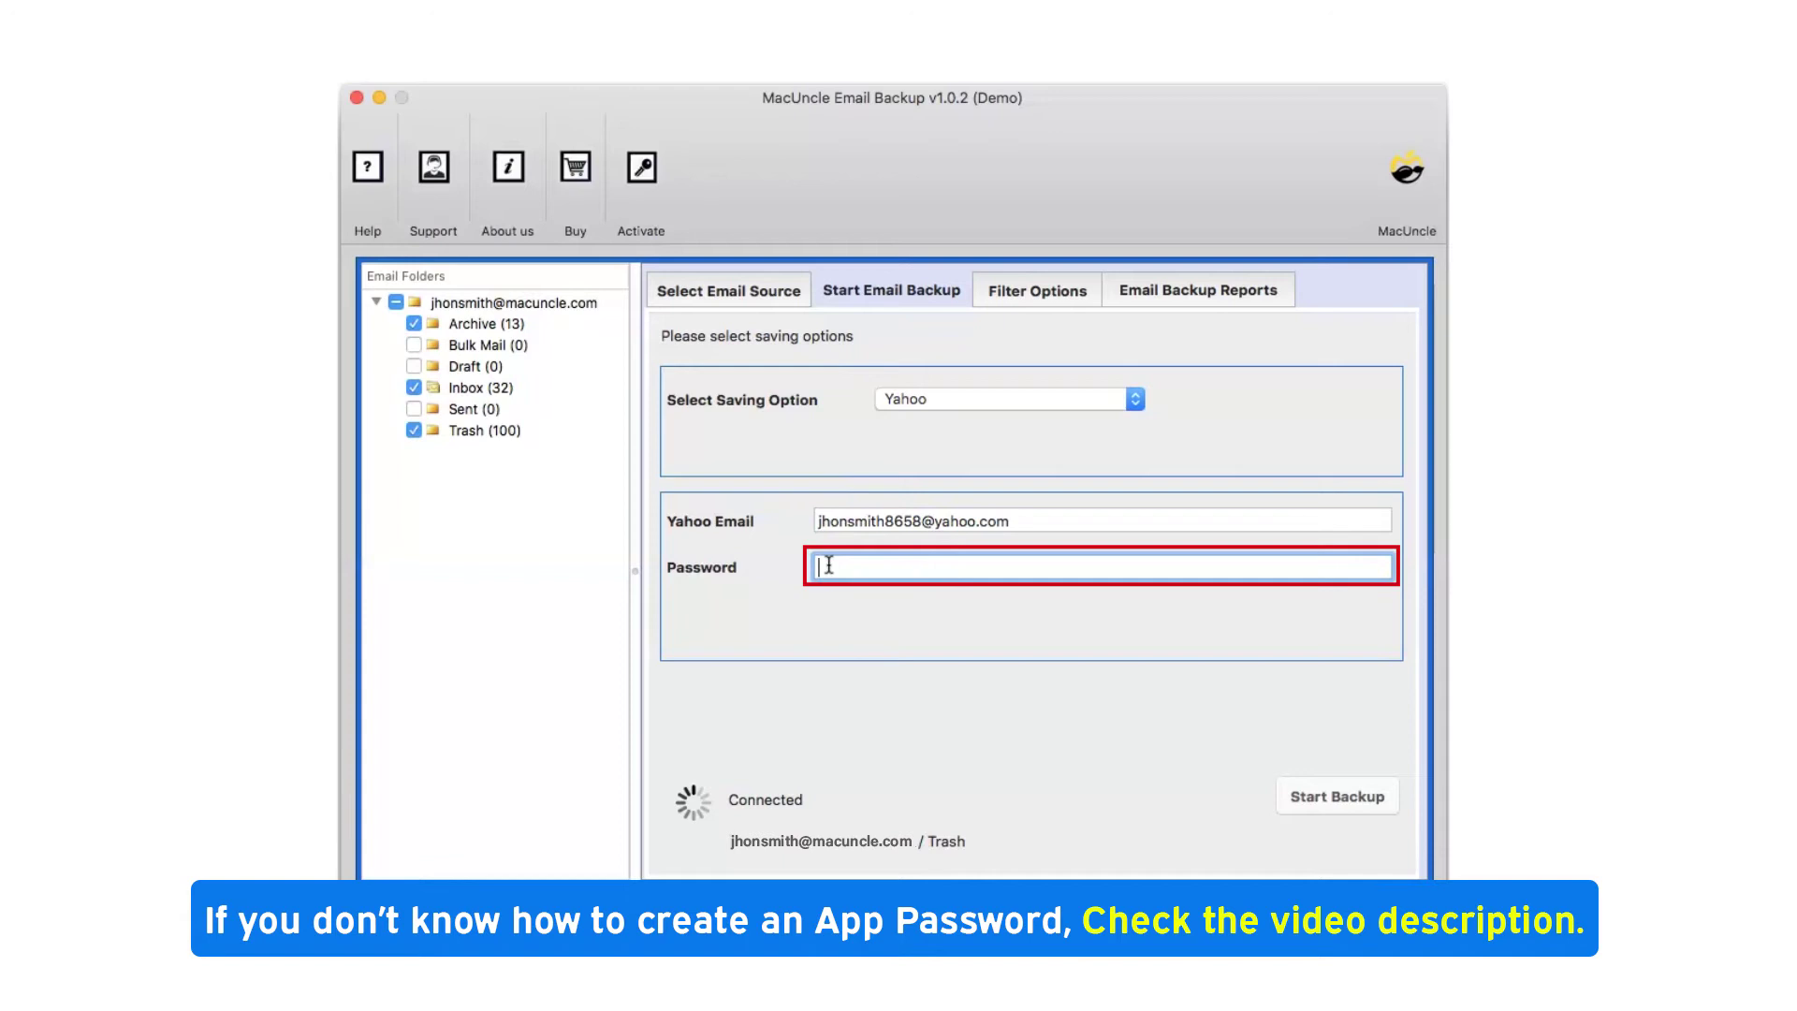
type("••••••••••••••••")
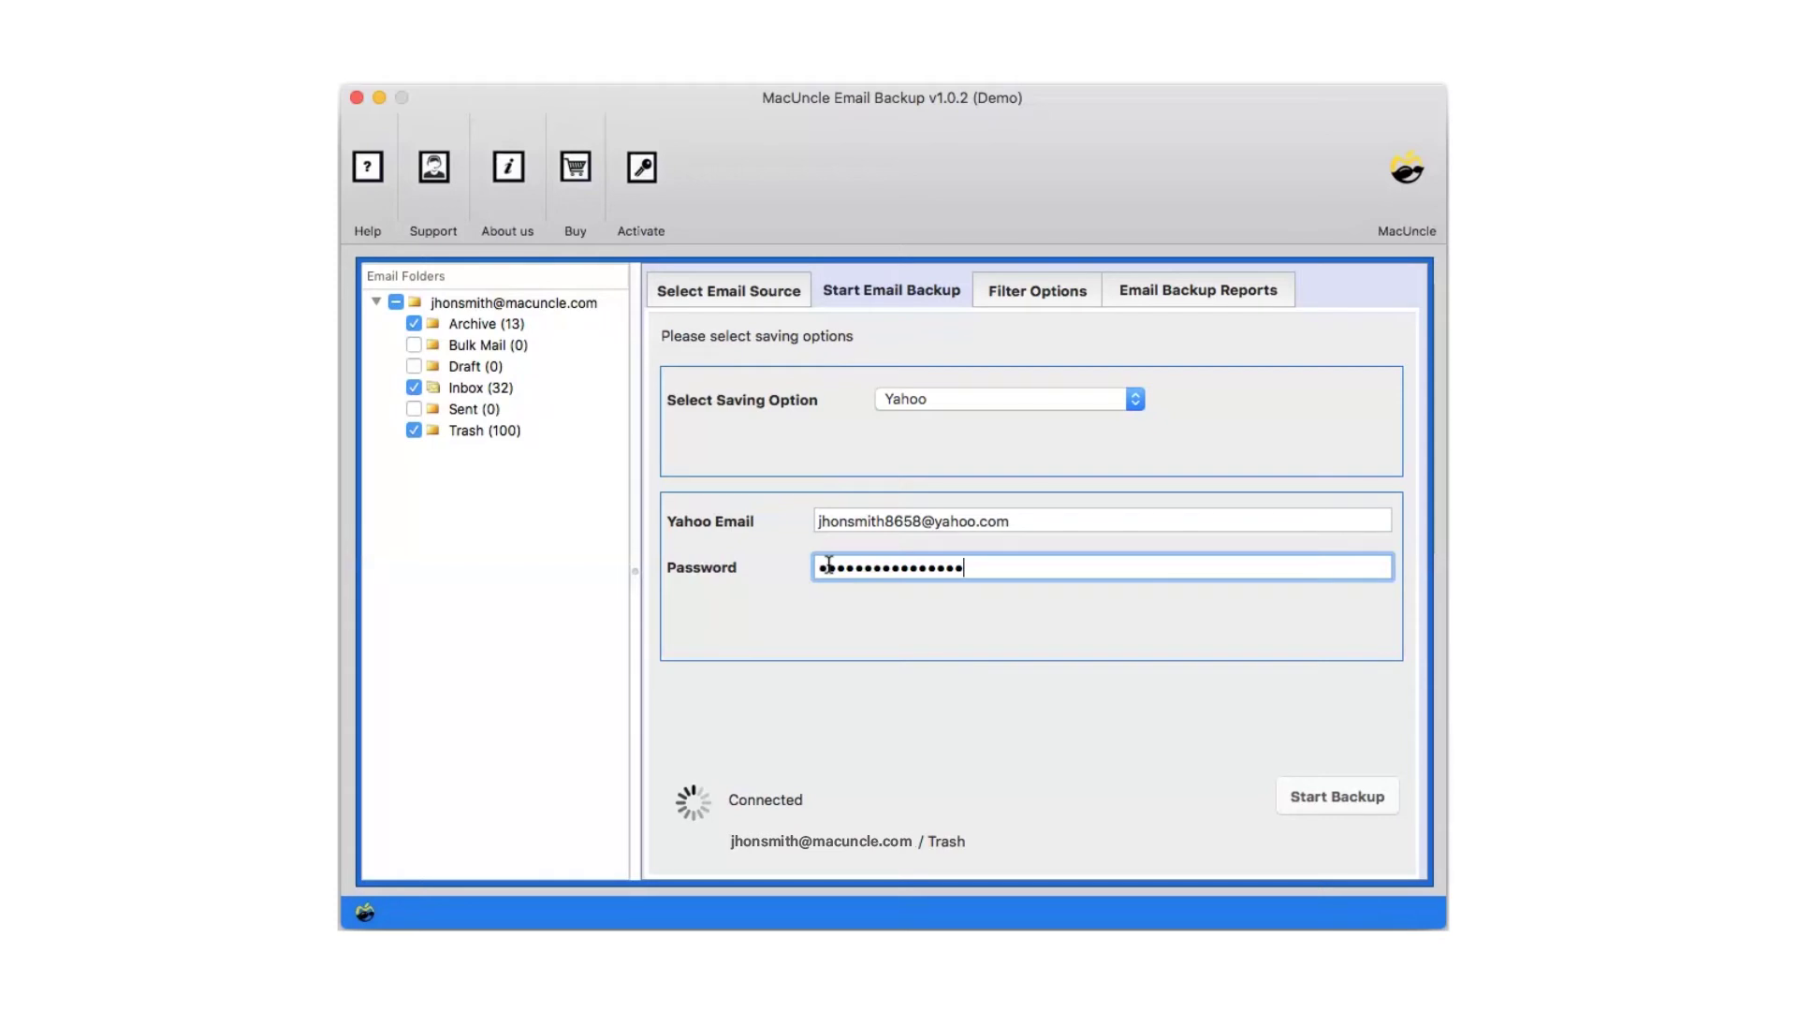
Show the Filter Options page, toggling advanced selective-backup settings on and back off
left_click(1033, 278)
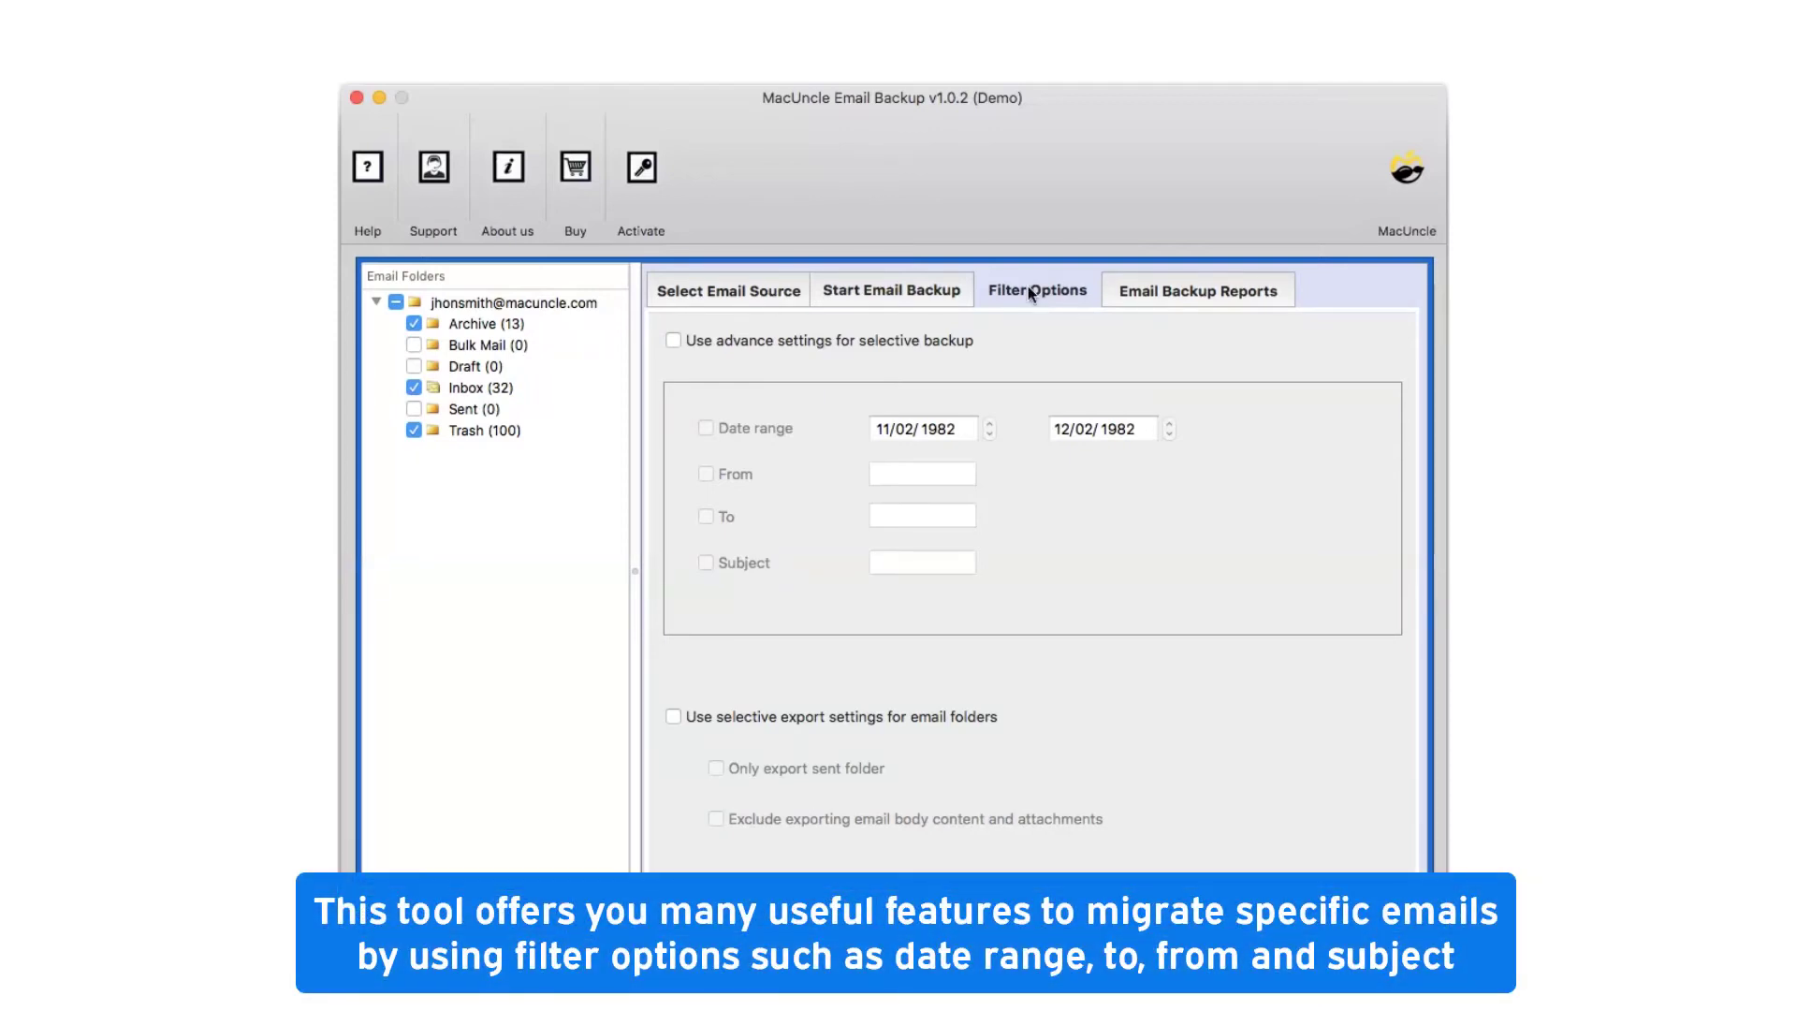
left_click(673, 339)
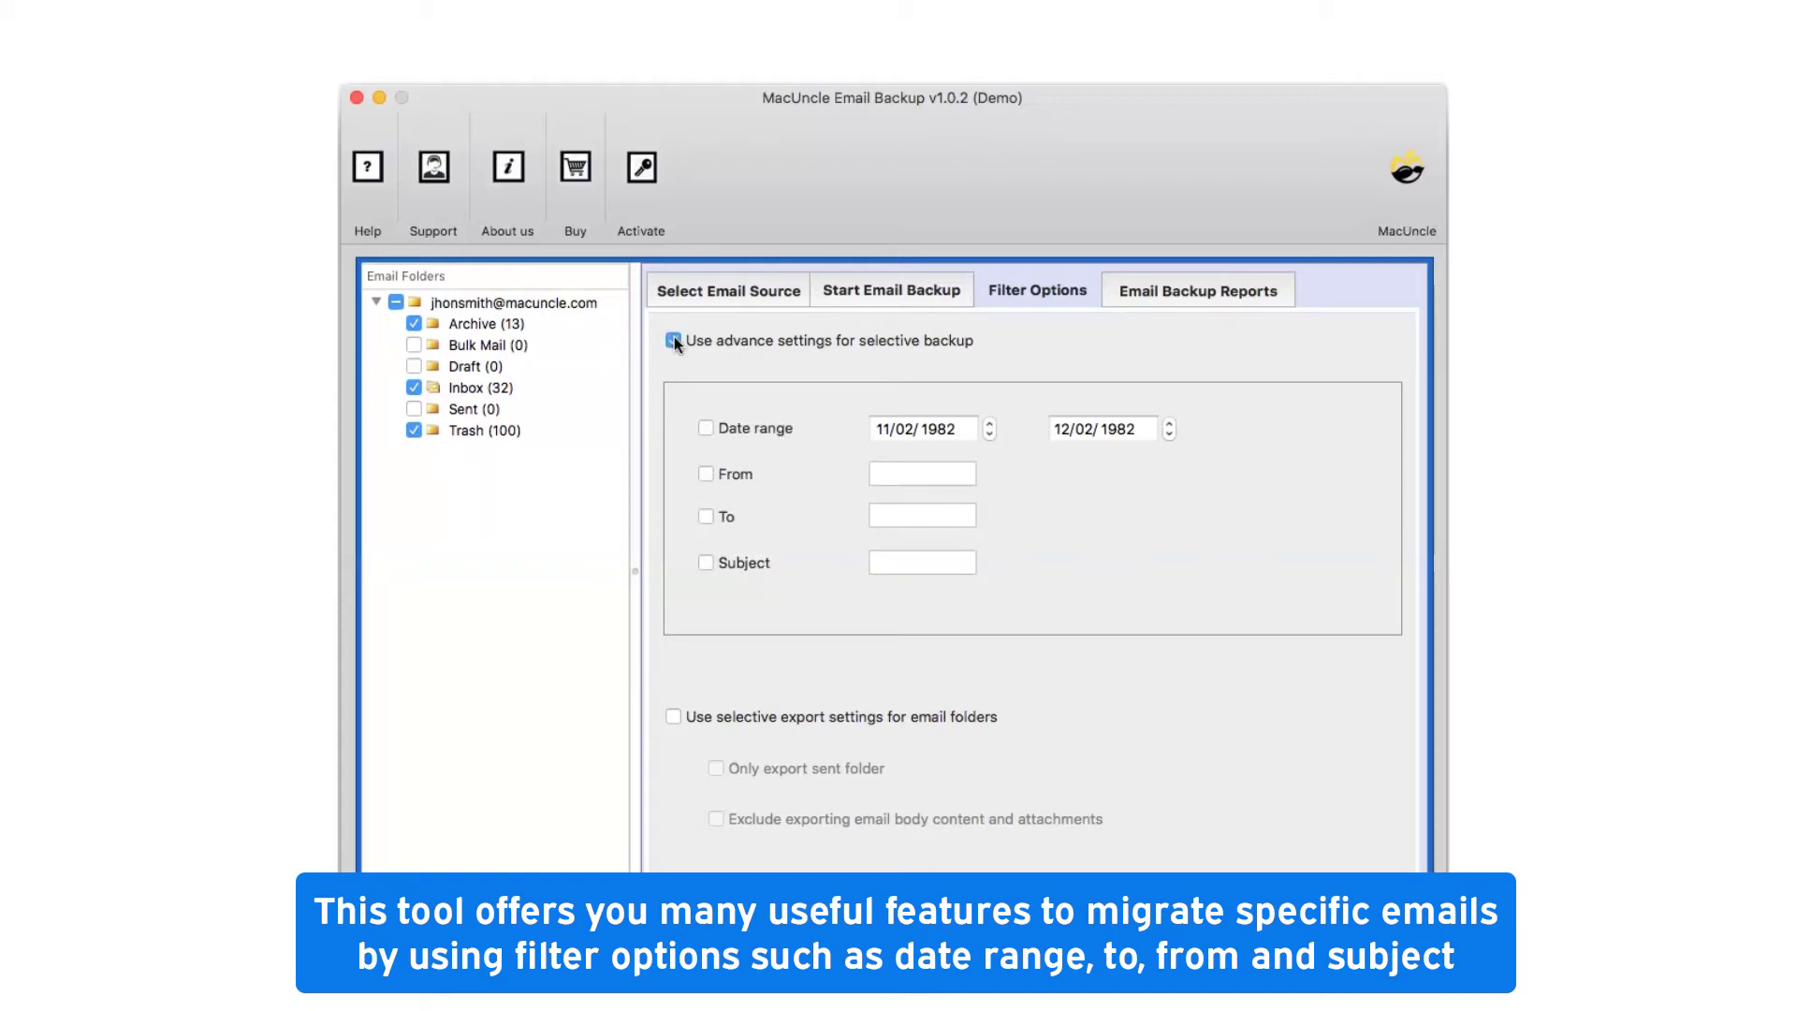
left_click(674, 339)
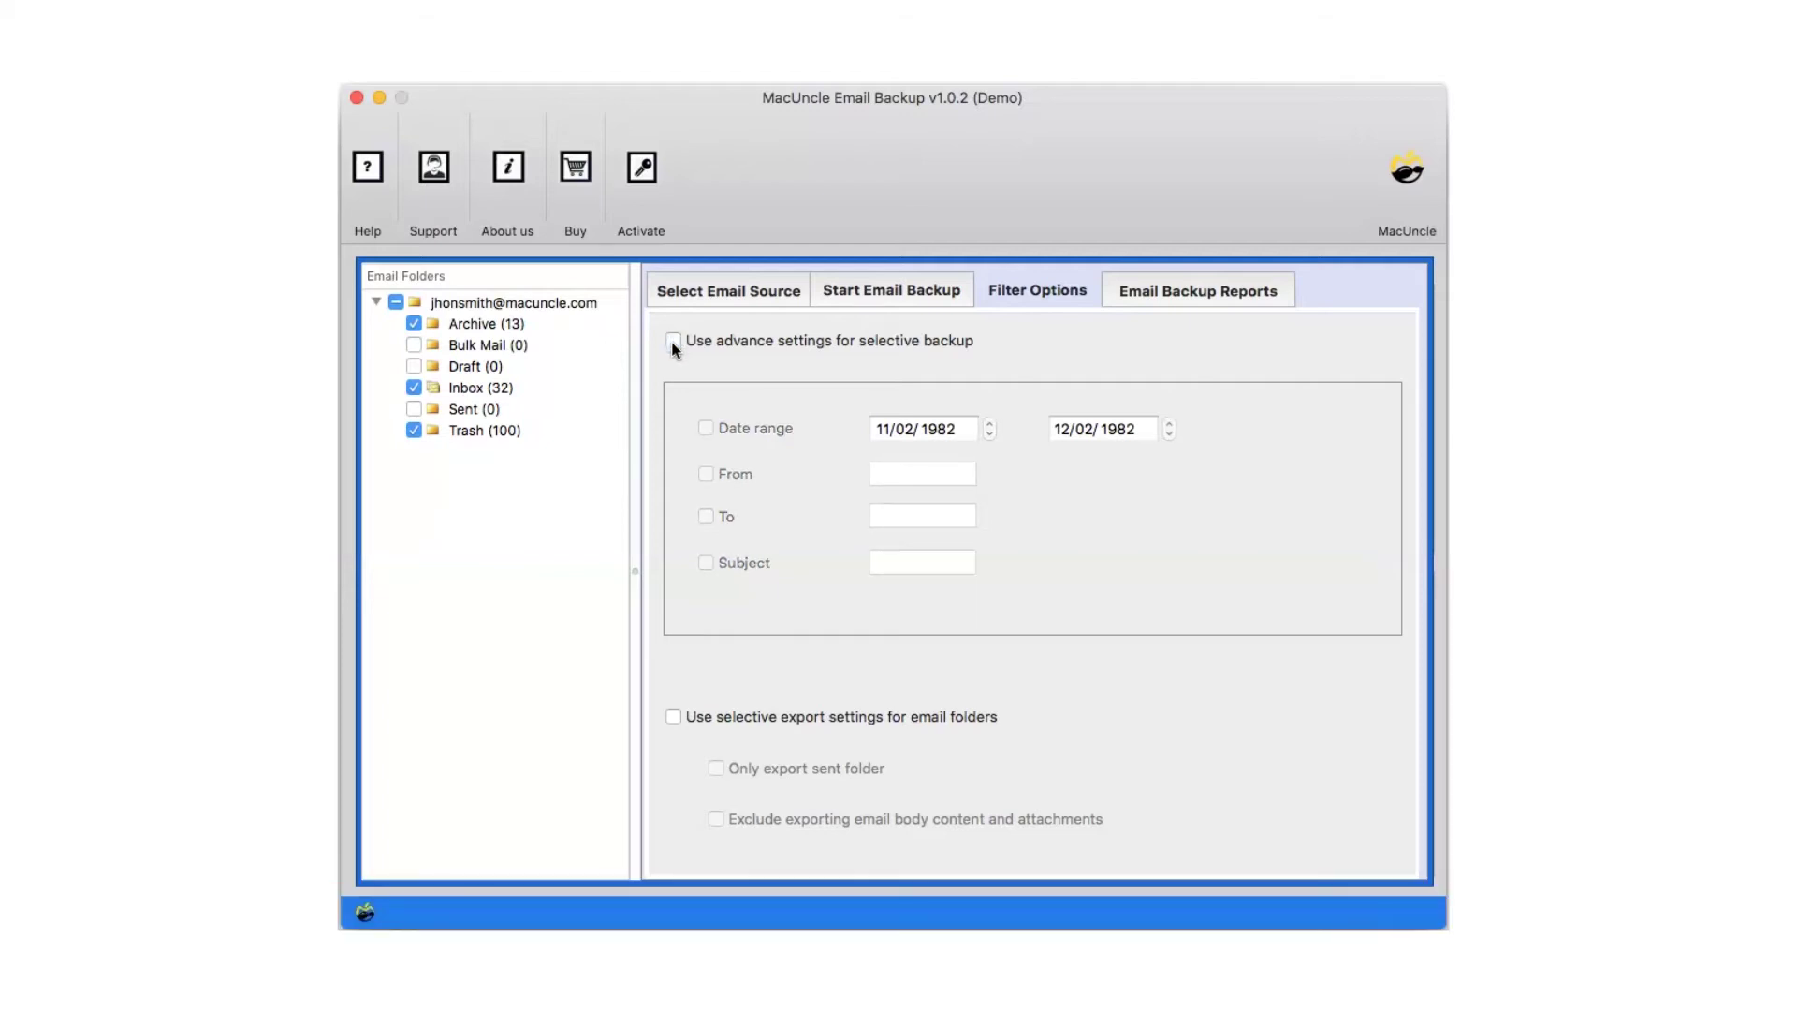
left_click(674, 716)
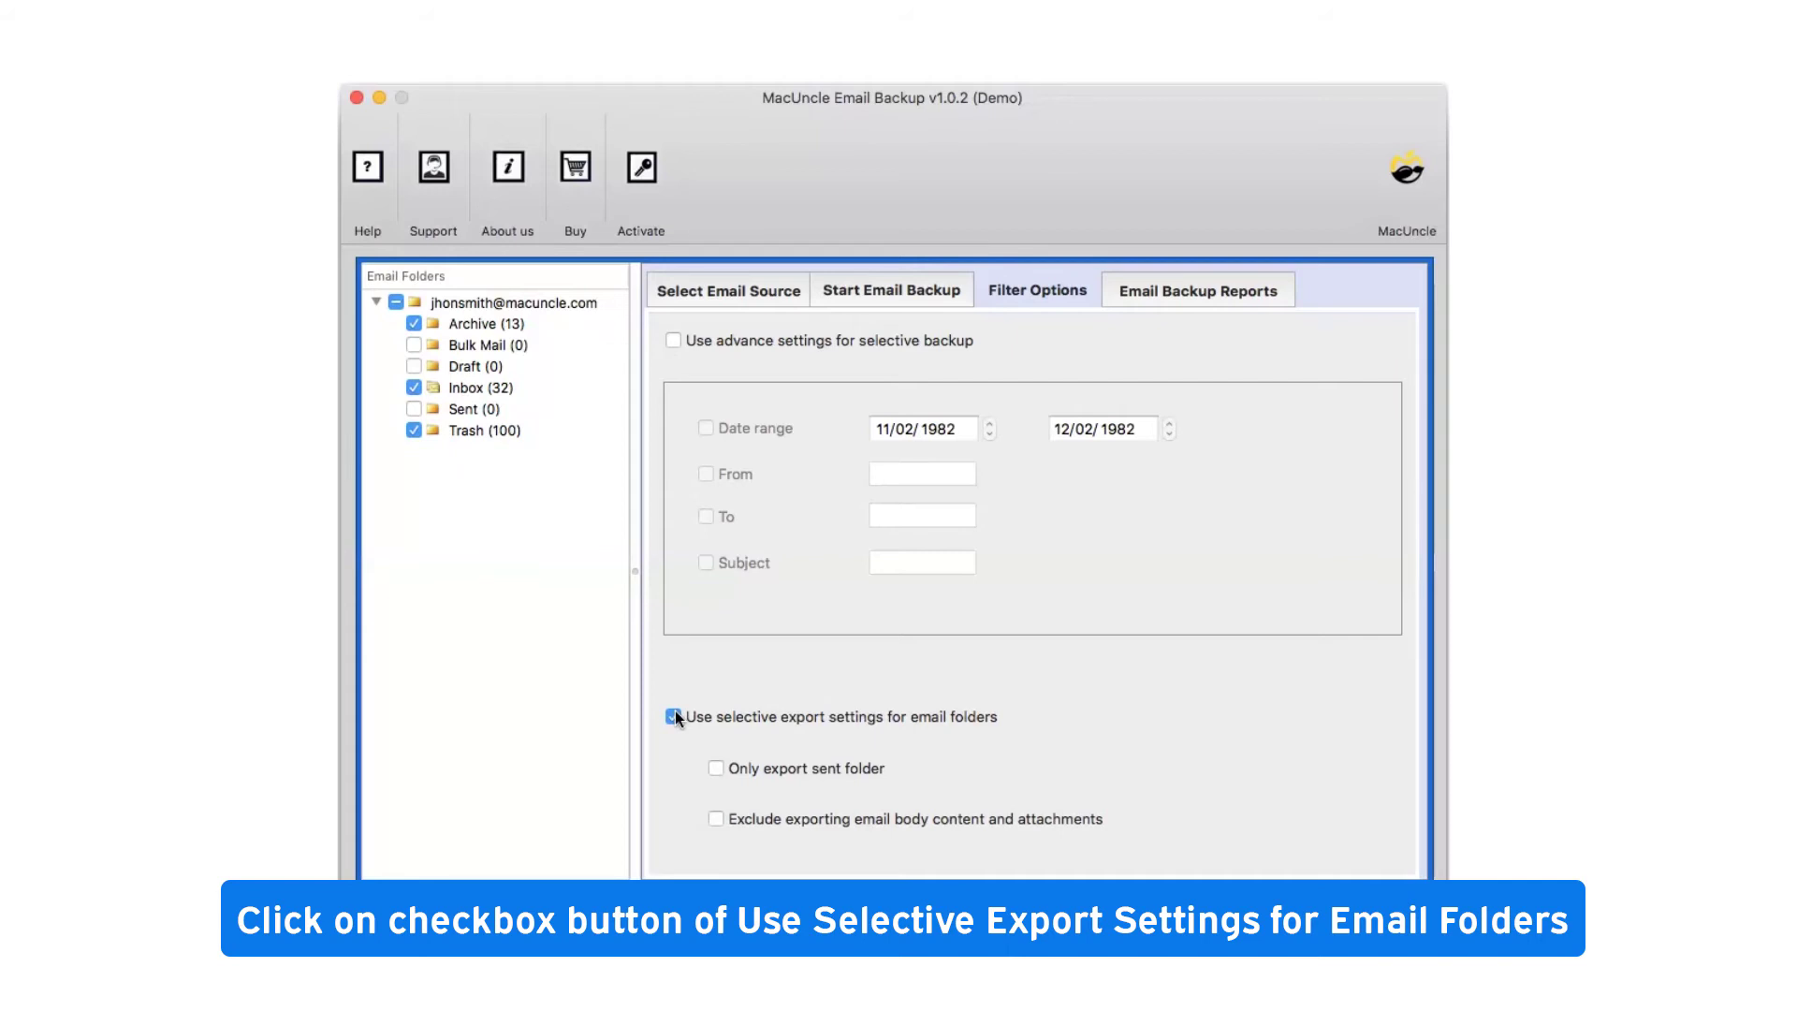
left_click(717, 769)
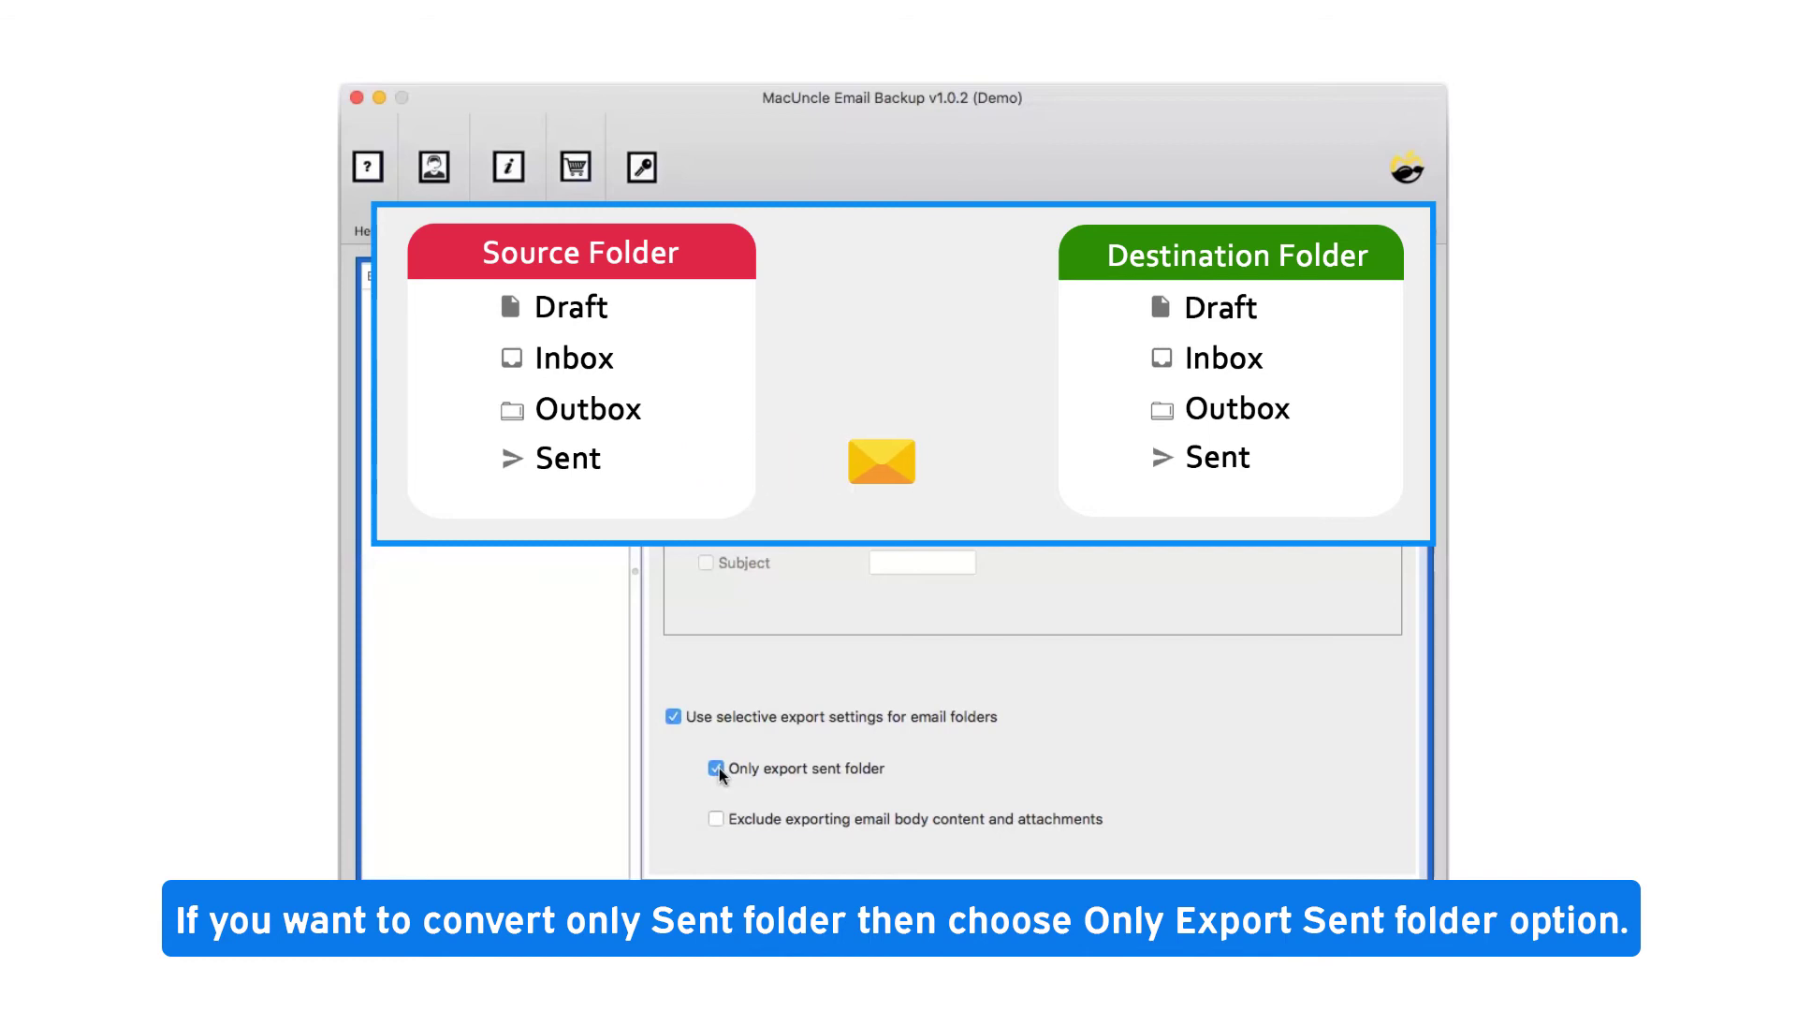
left_click(716, 768)
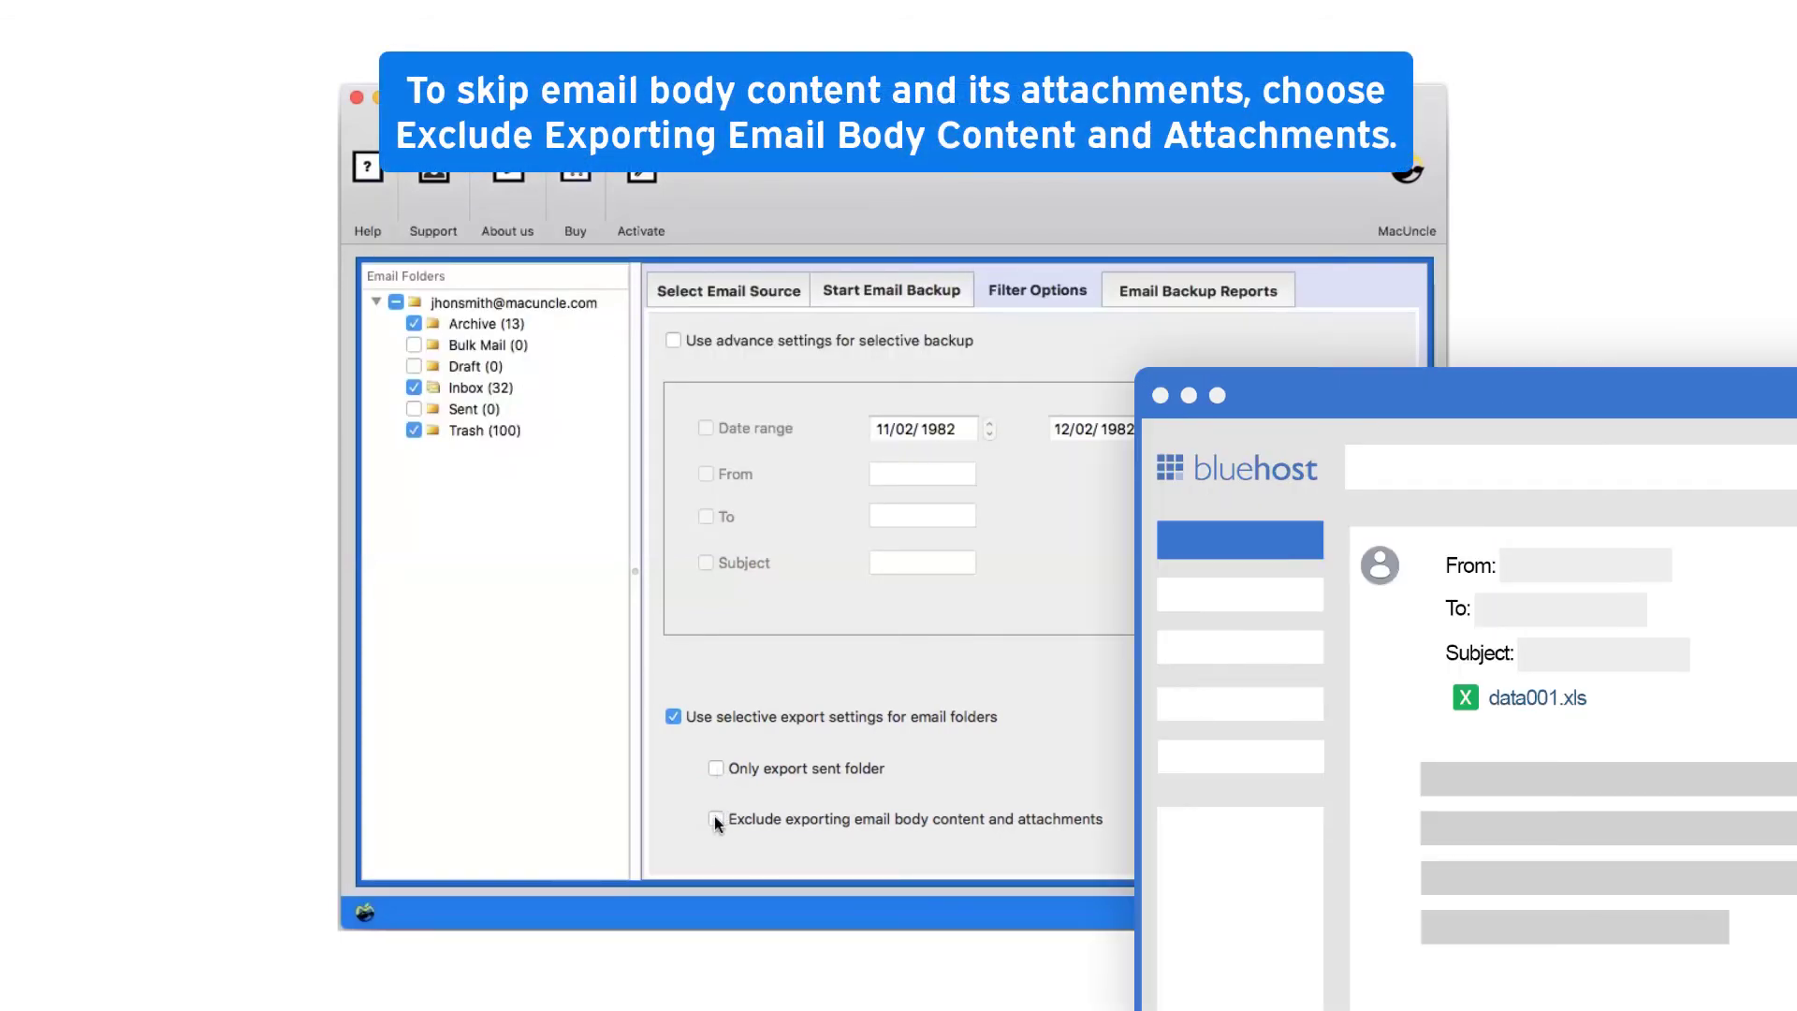
left_click(716, 820)
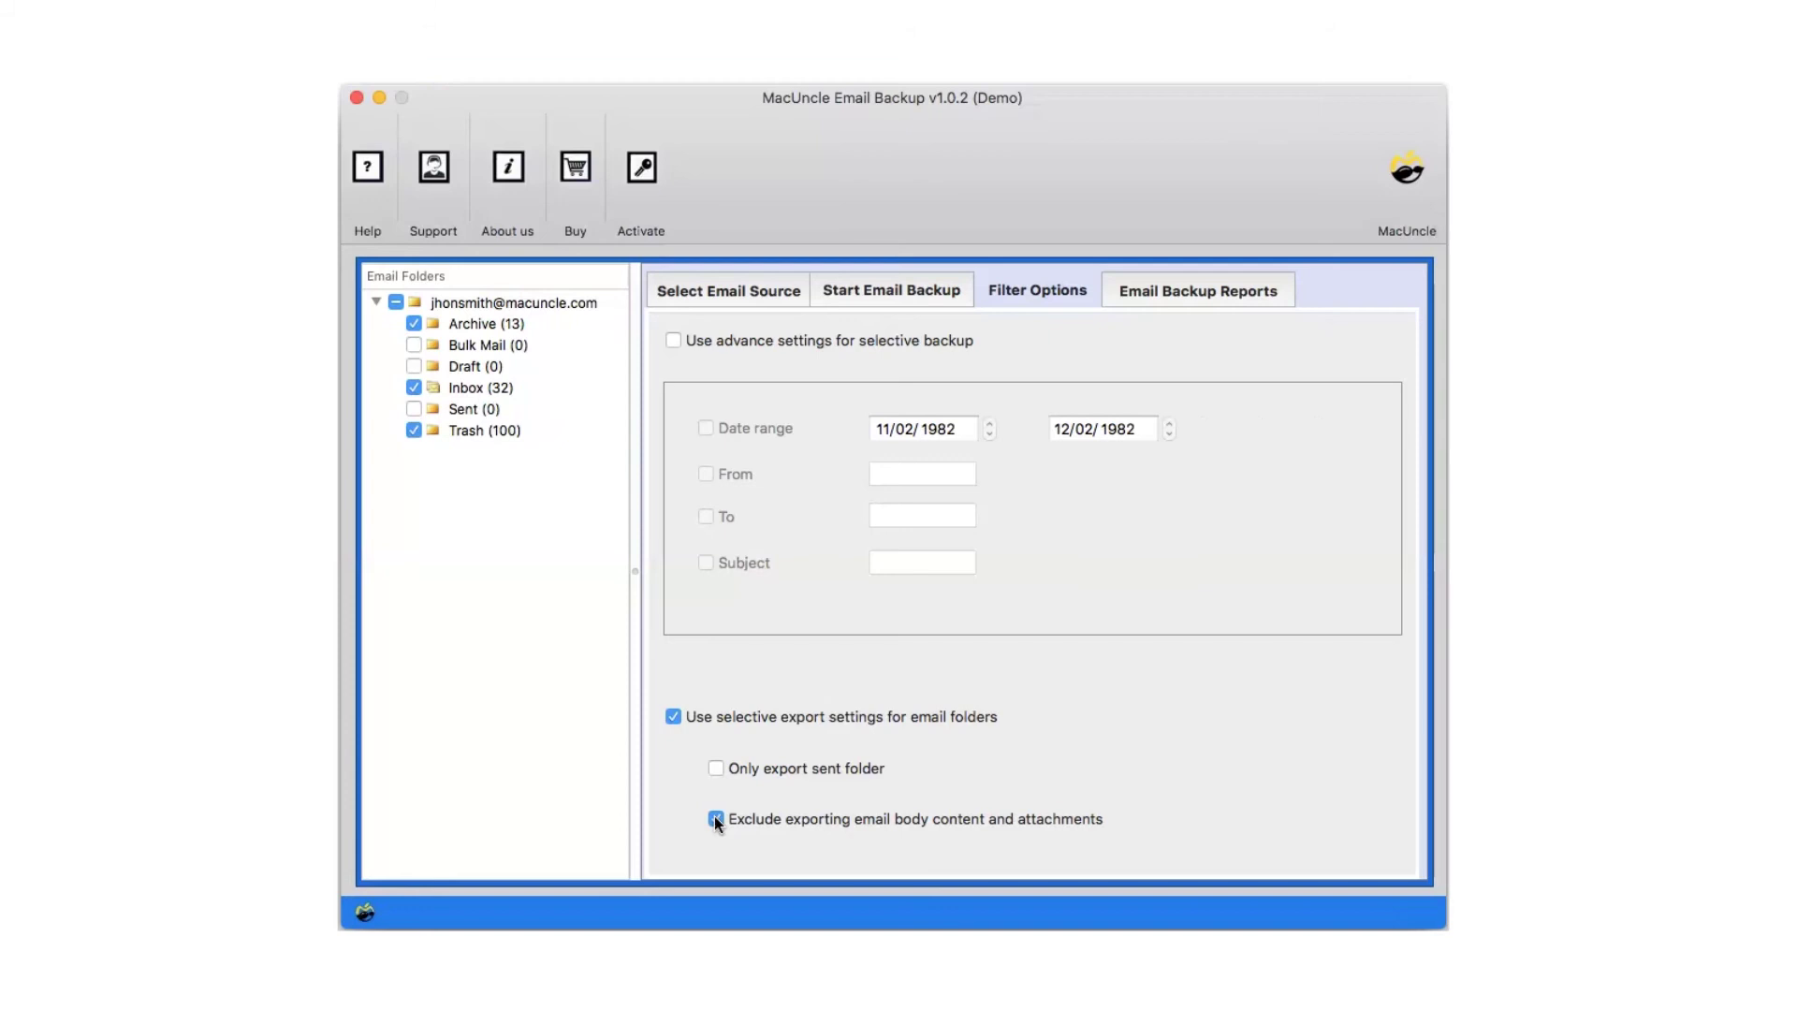
left_click(716, 819)
left_click(674, 716)
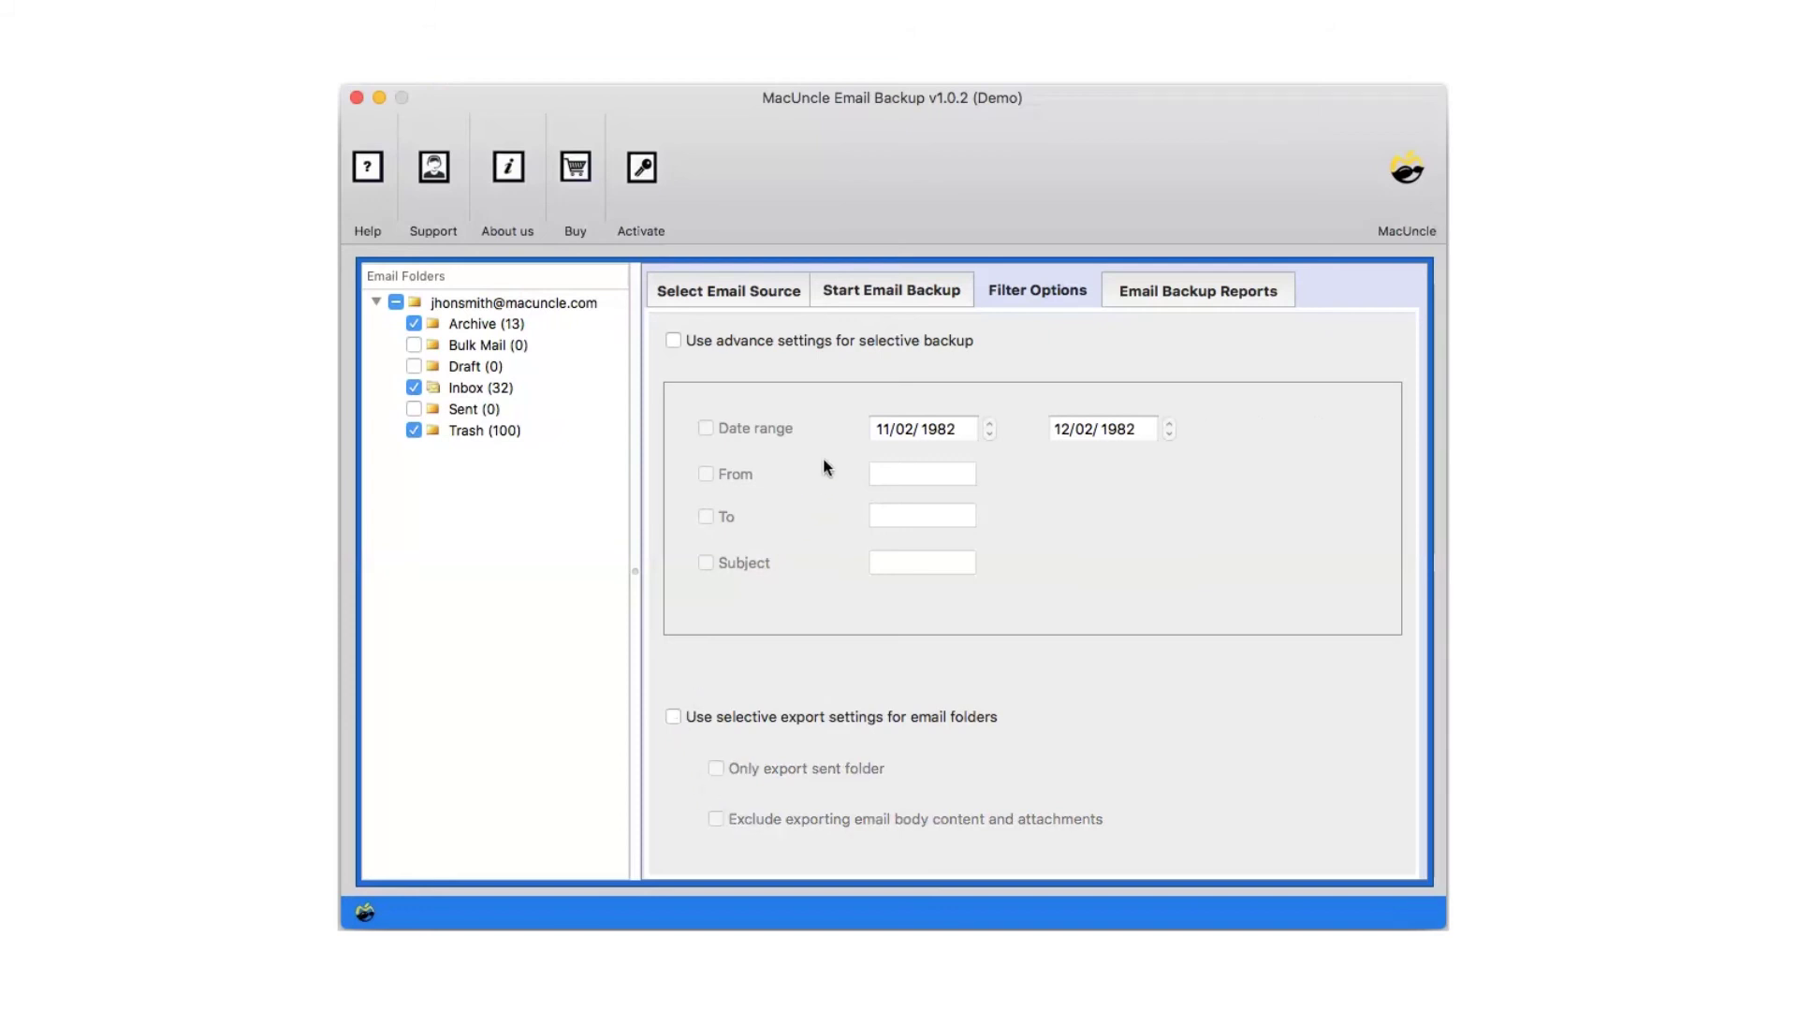
Run the backup of the three folders to Yahoo and dismiss the Conversion Complete notice
left_click(891, 293)
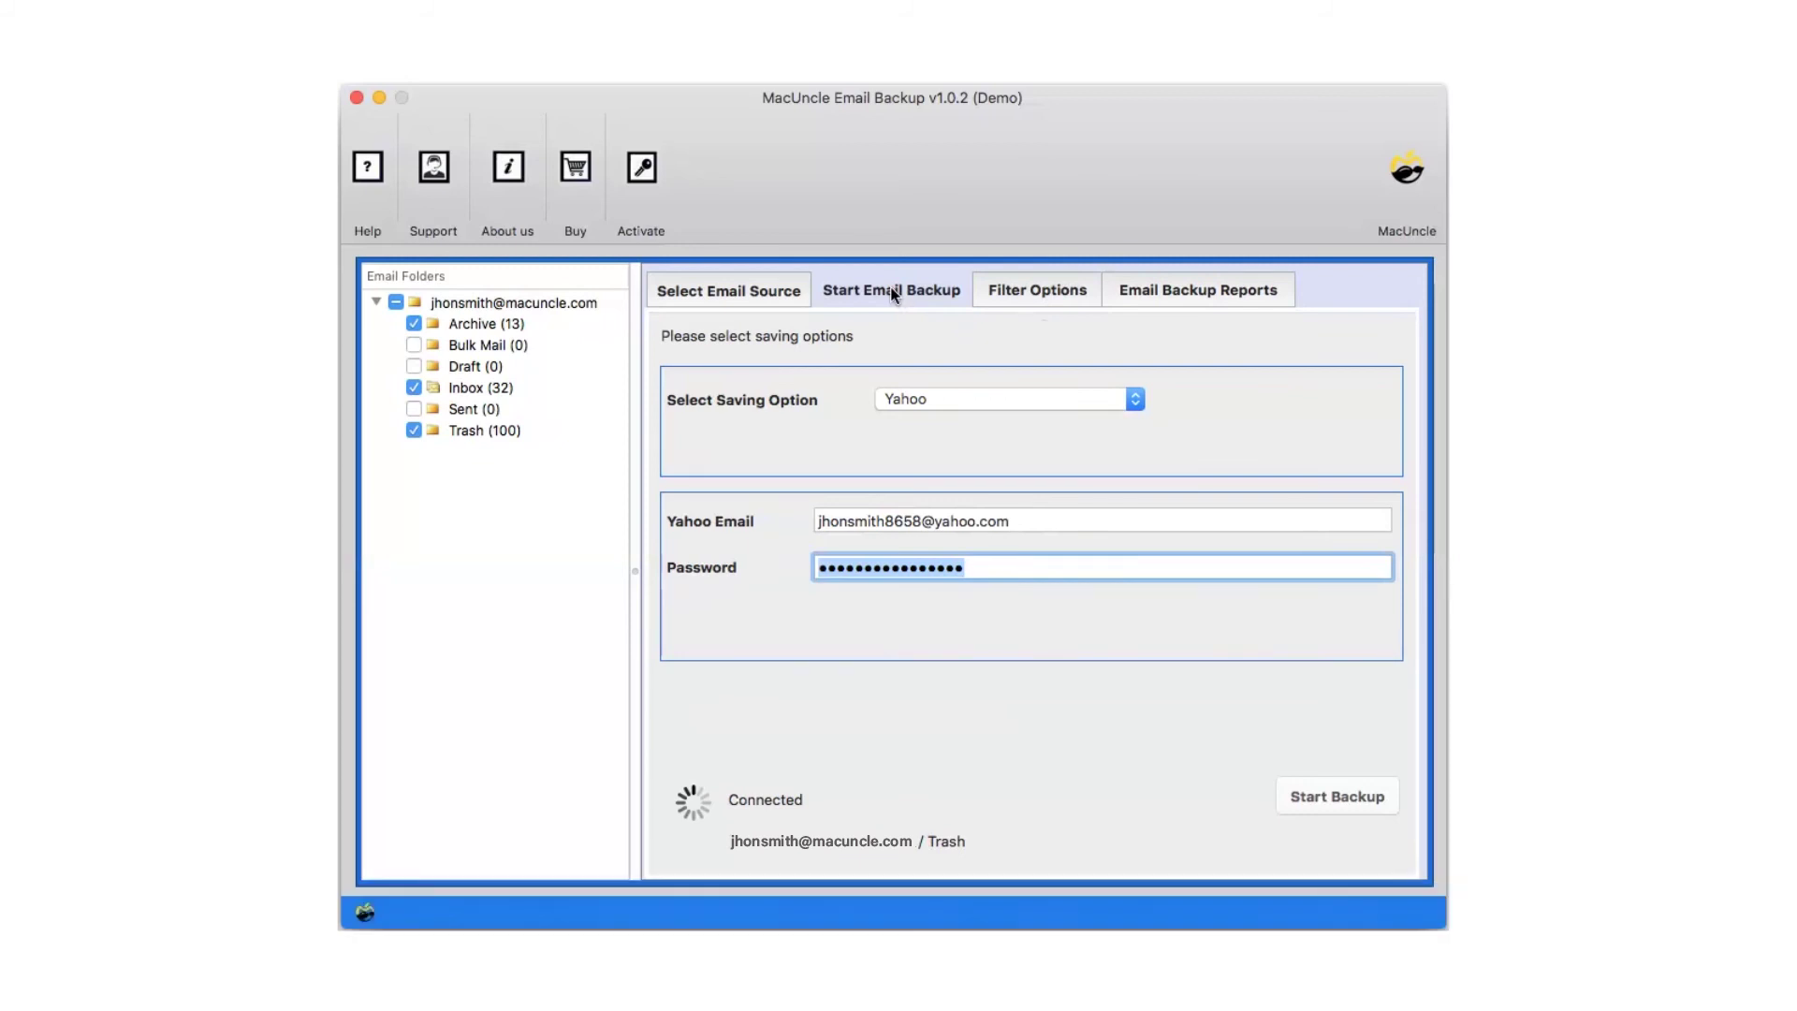
left_click(1334, 795)
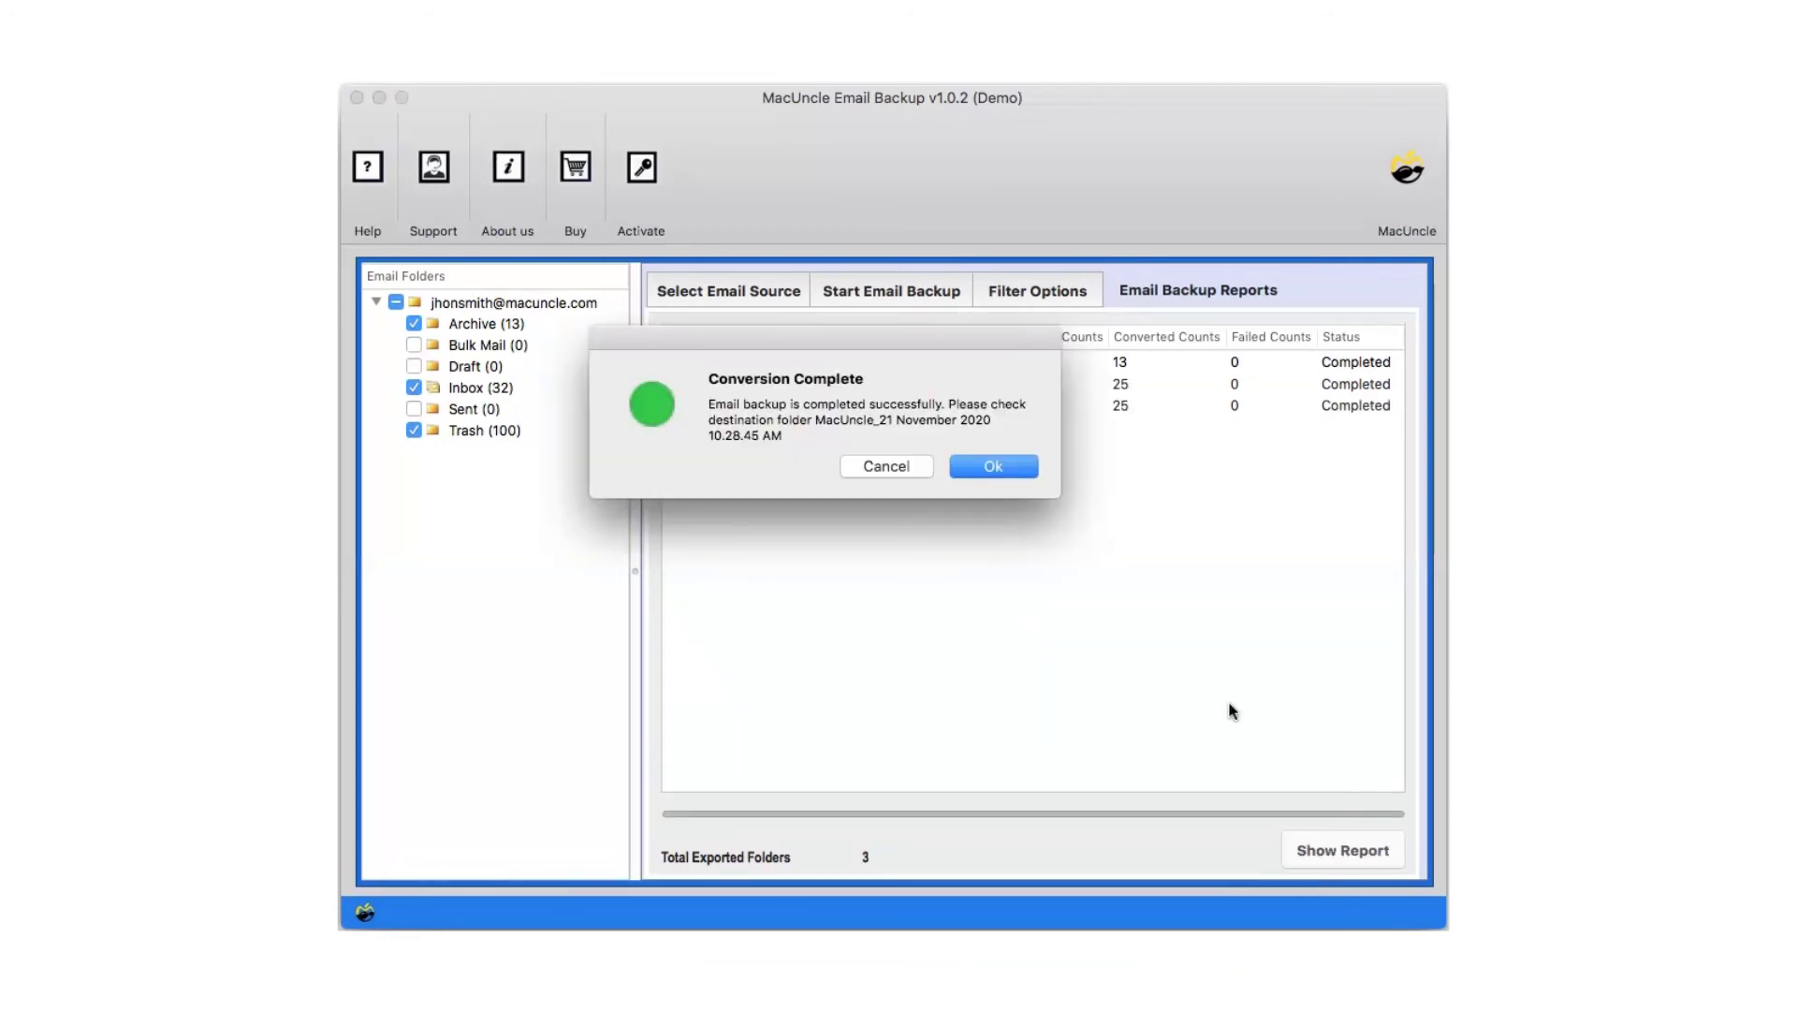
left_click(995, 464)
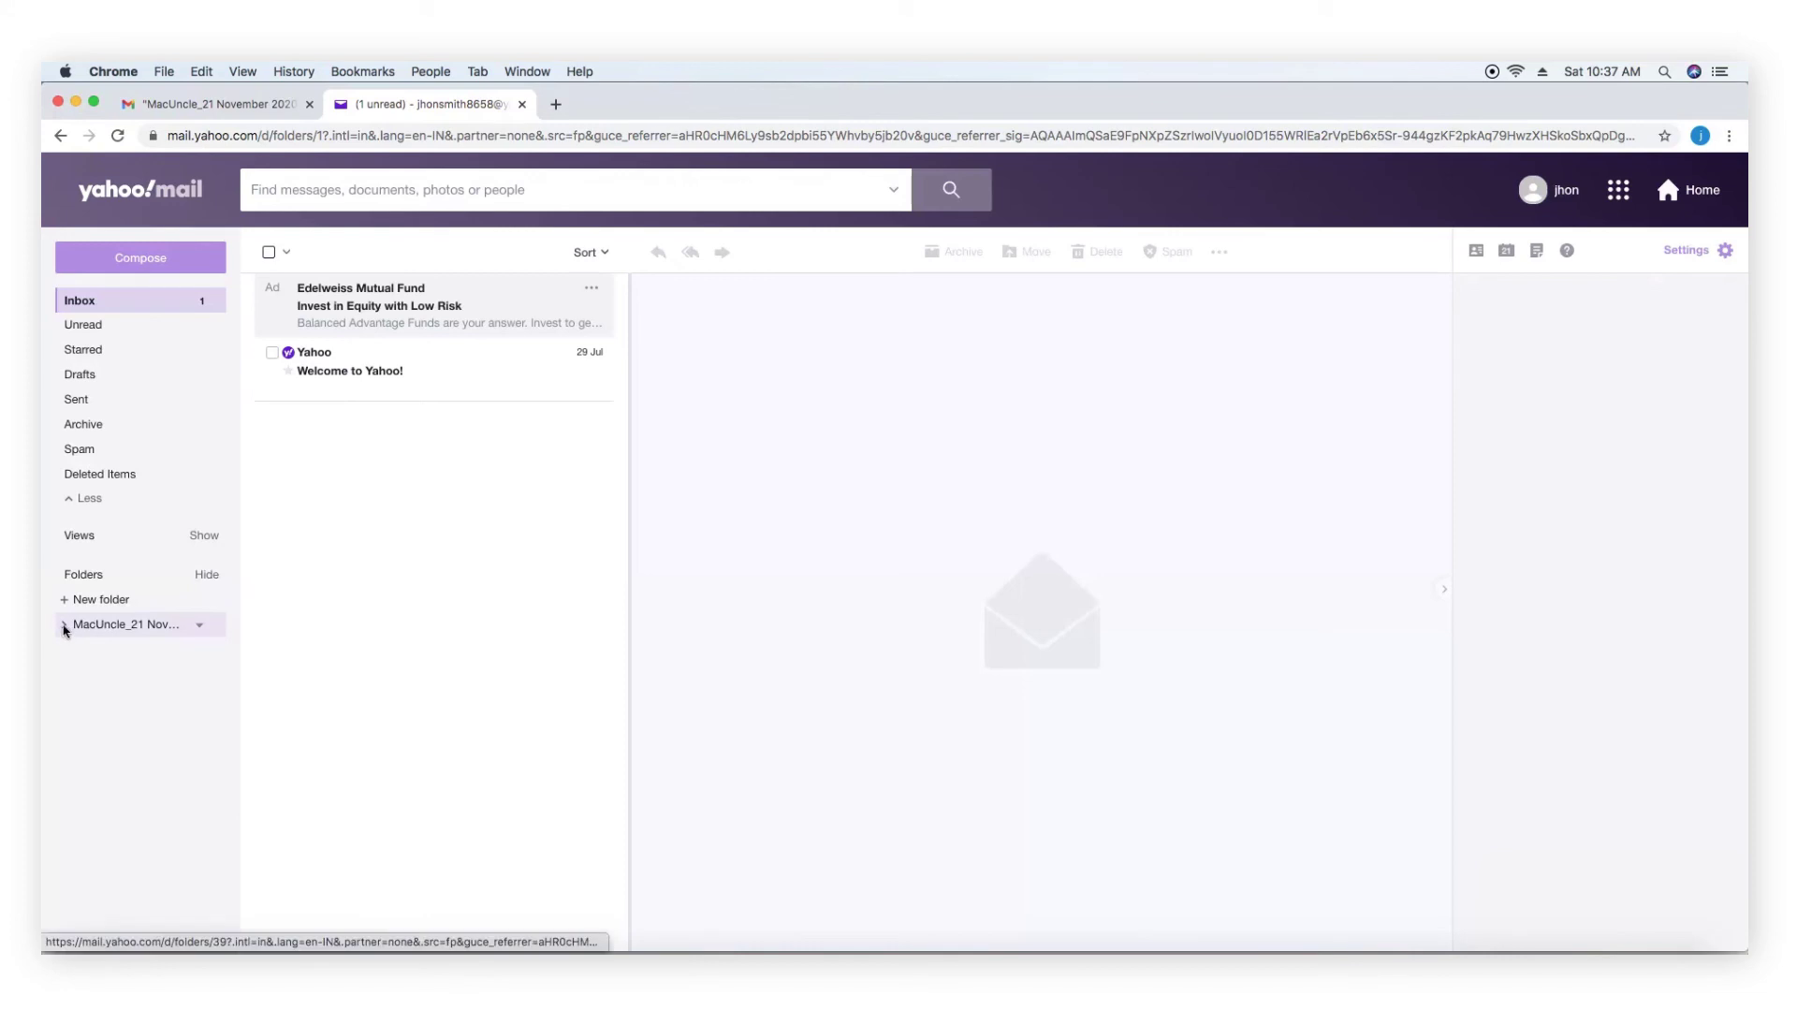
Expand MacUncle_21 November in the Yahoo Mail sidebar and view its imported Inbox emails
left_click(65, 627)
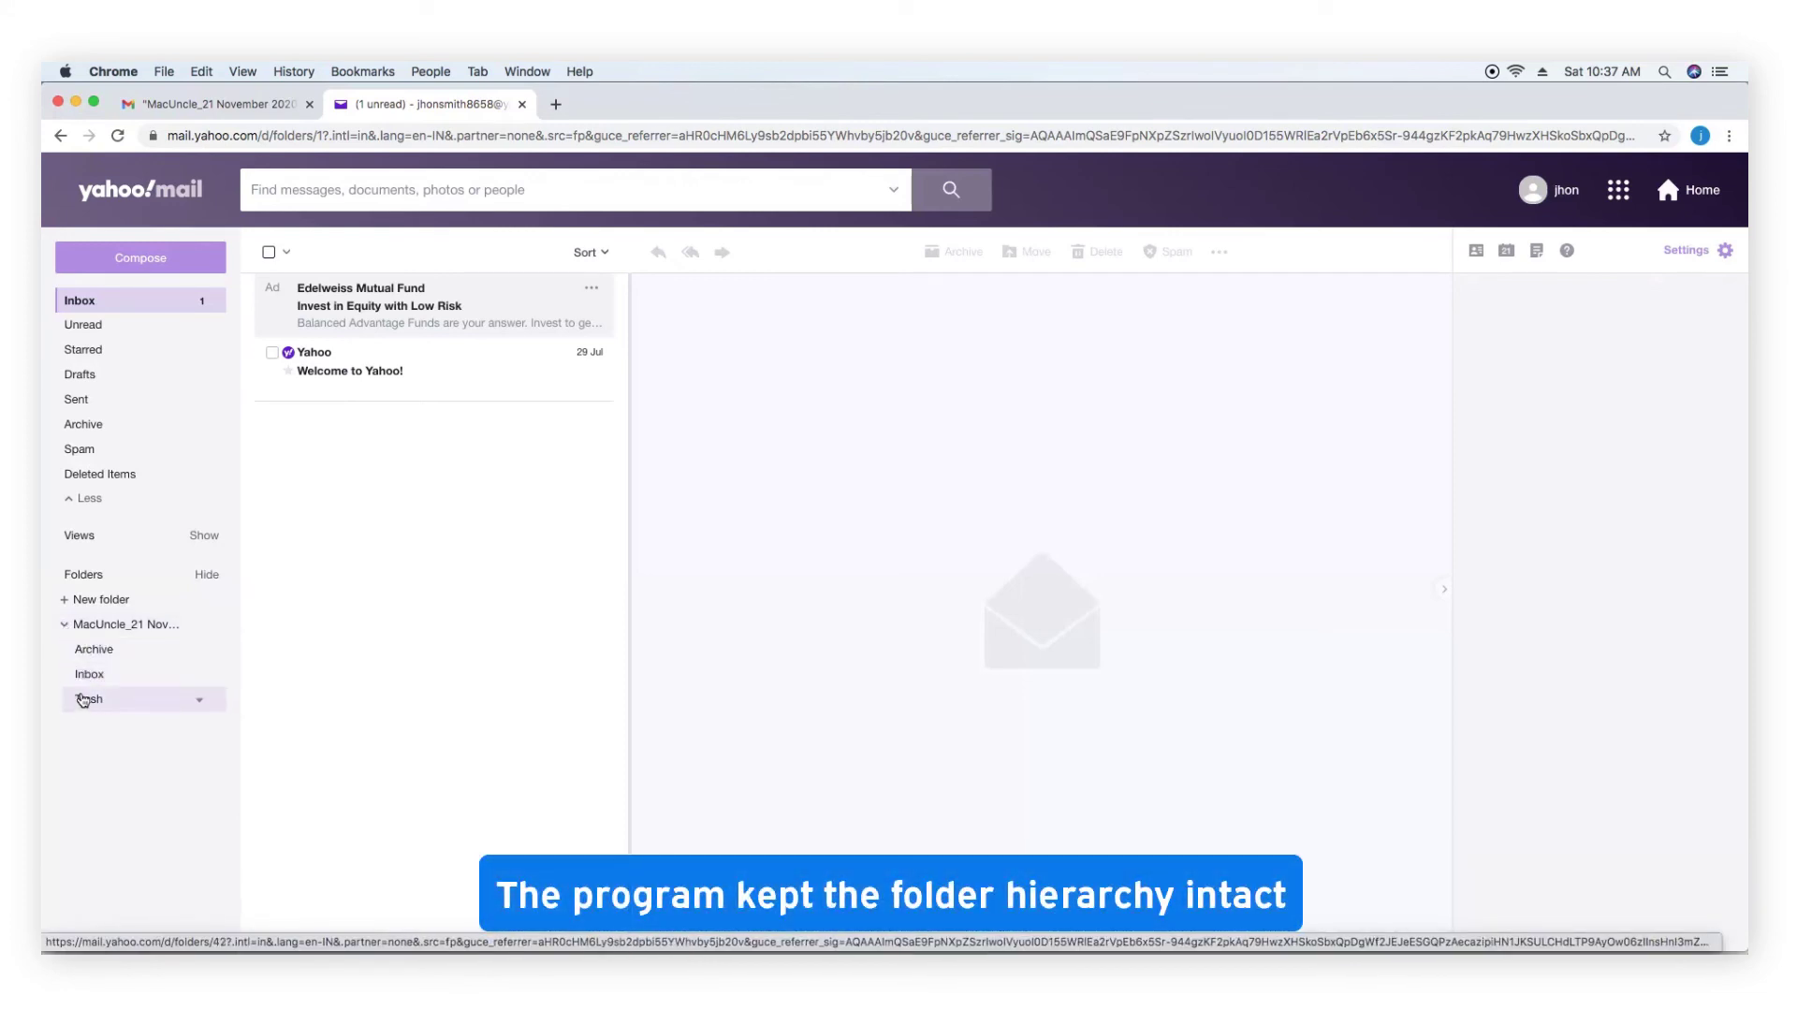
left_click(92, 677)
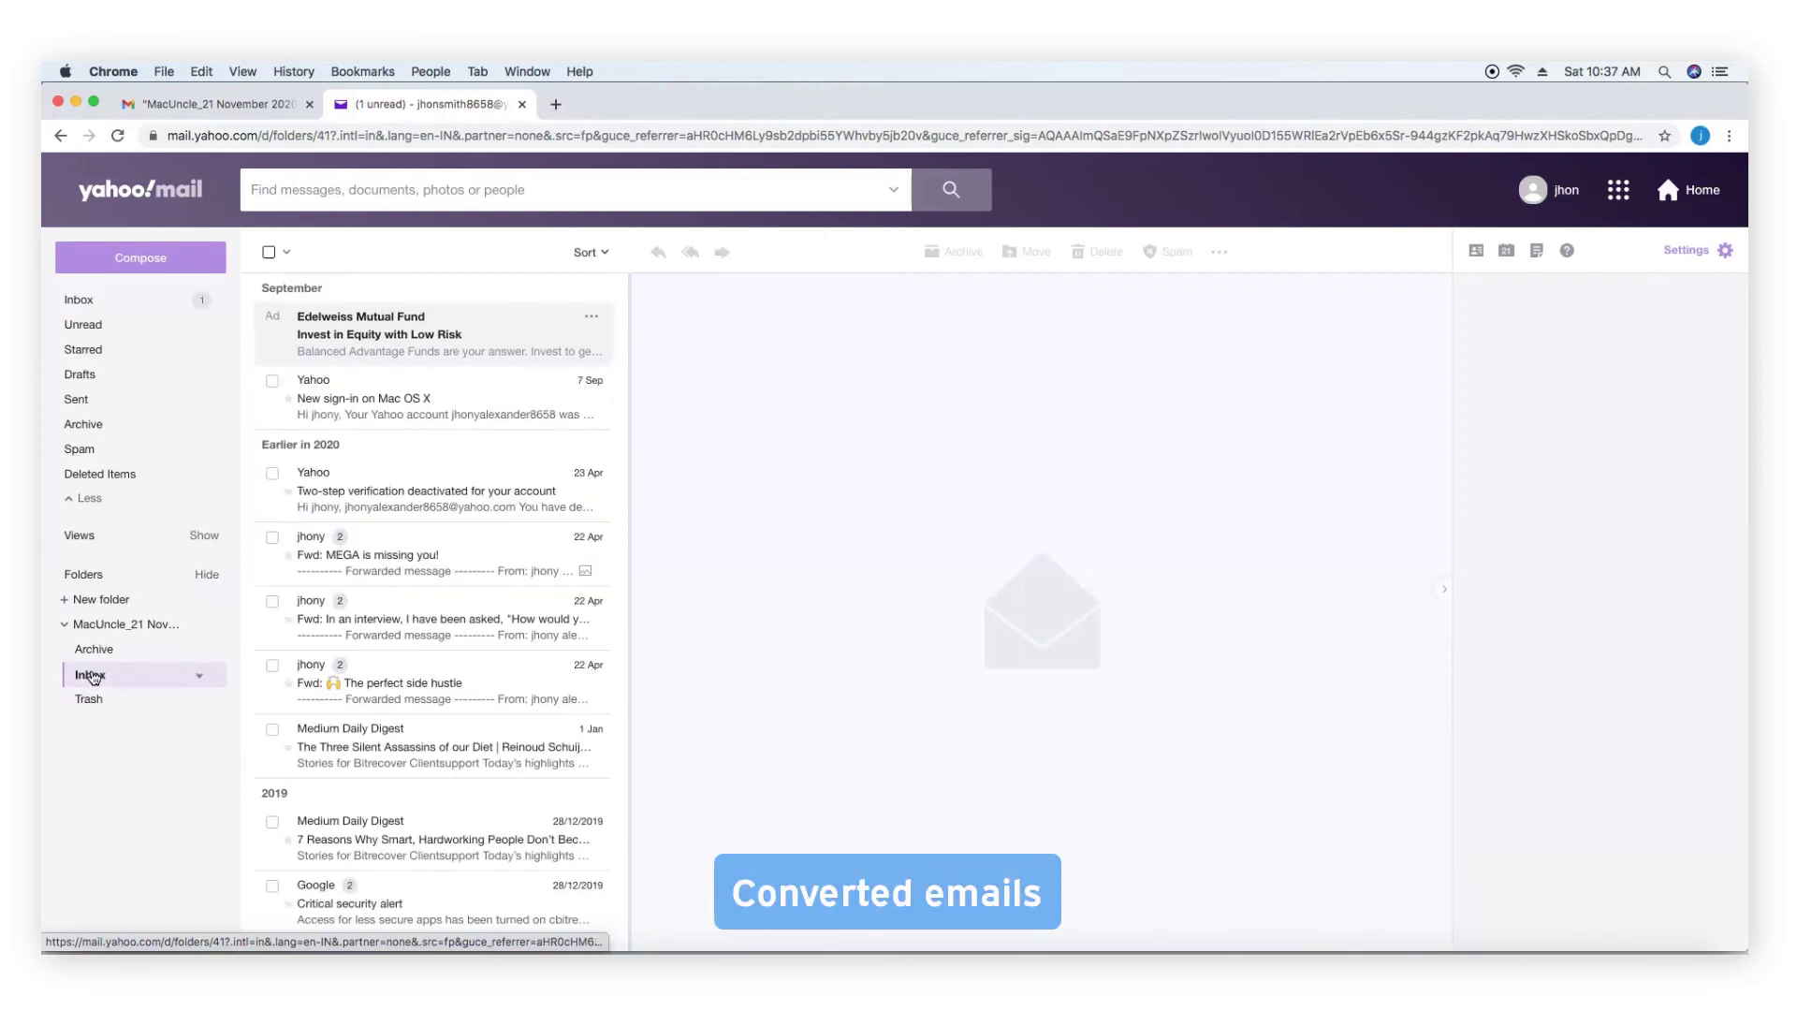